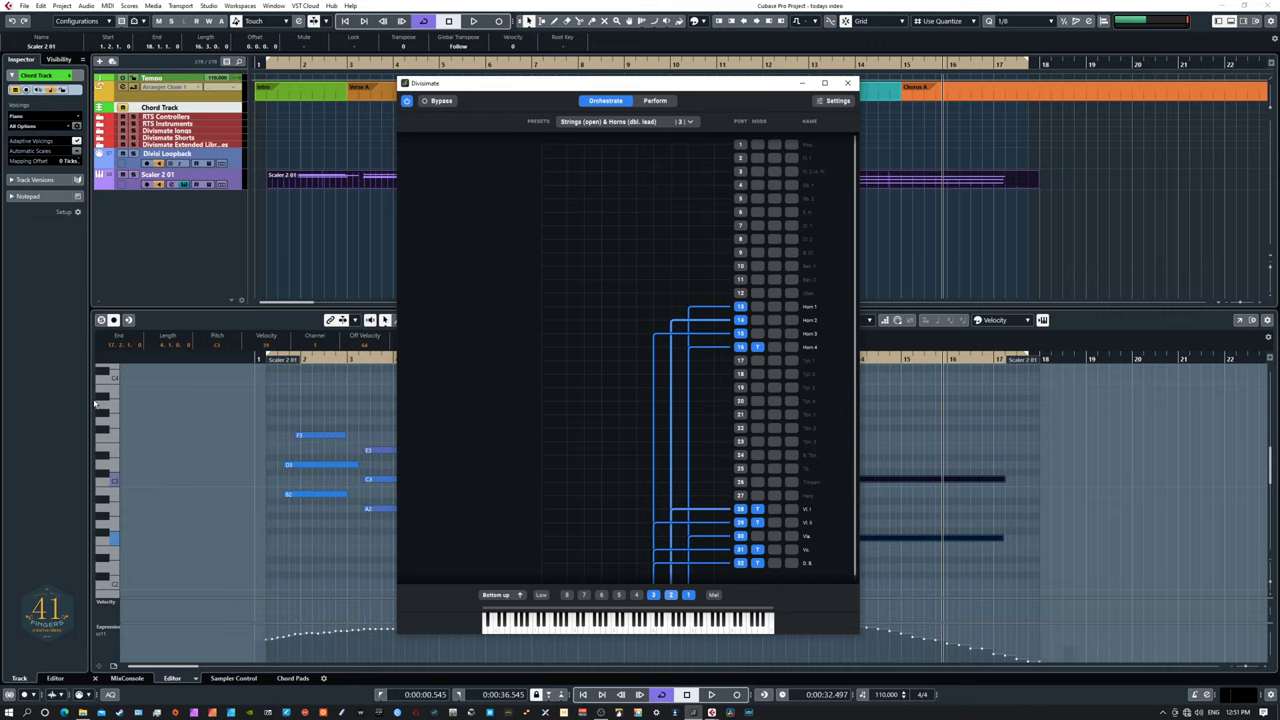
- Review the Perform preset grid and the Horn 4 transposer of the Strings (open) & Horns (dbl. lead) preset
key("space")
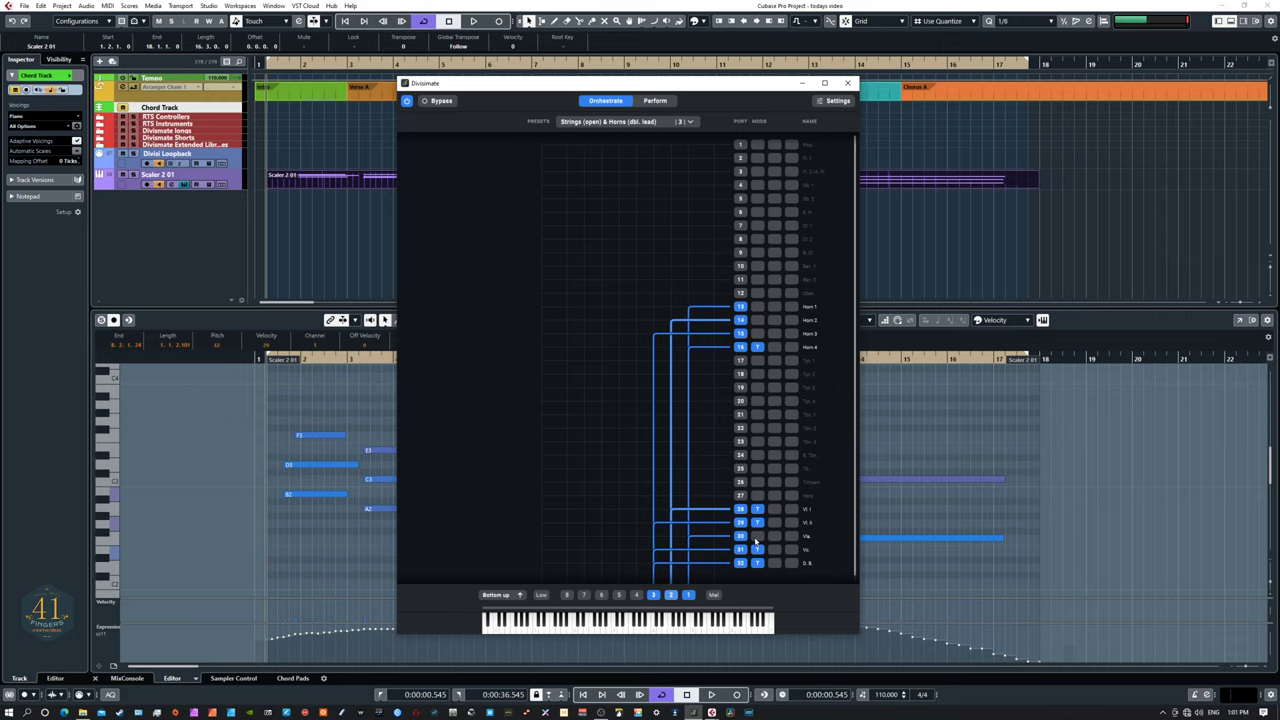
left_click(656, 101)
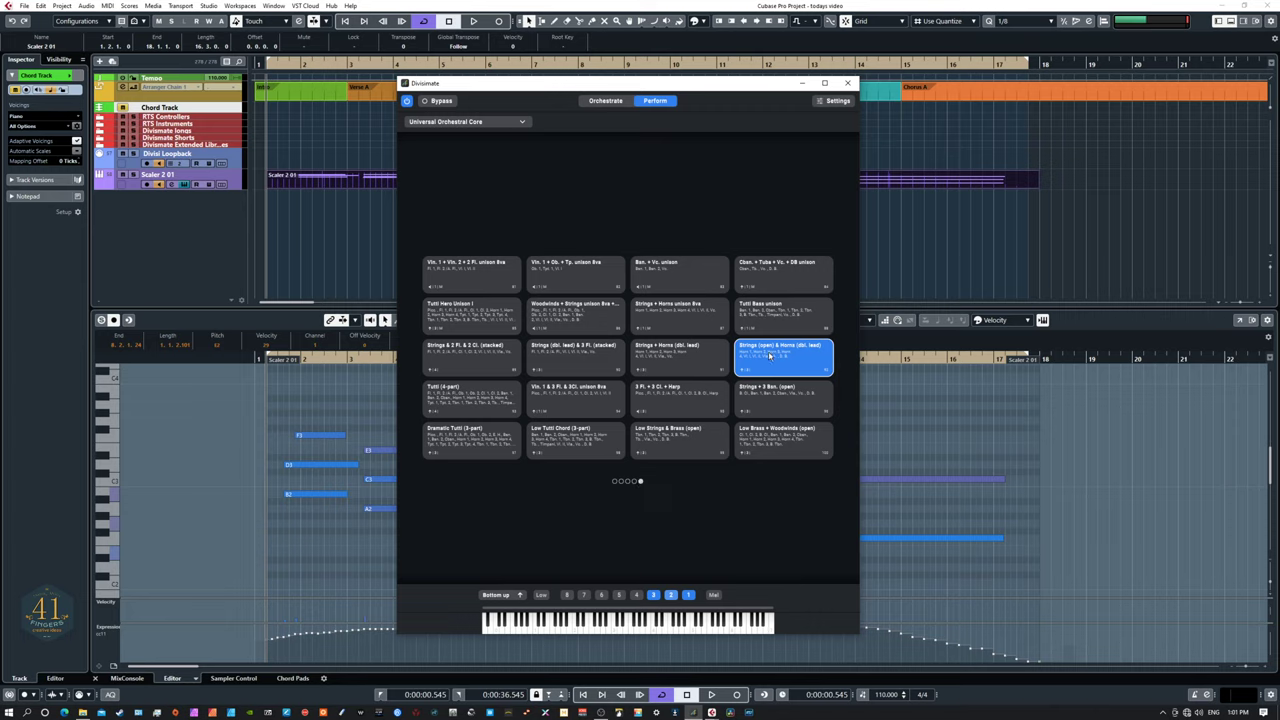
left_click(608, 101)
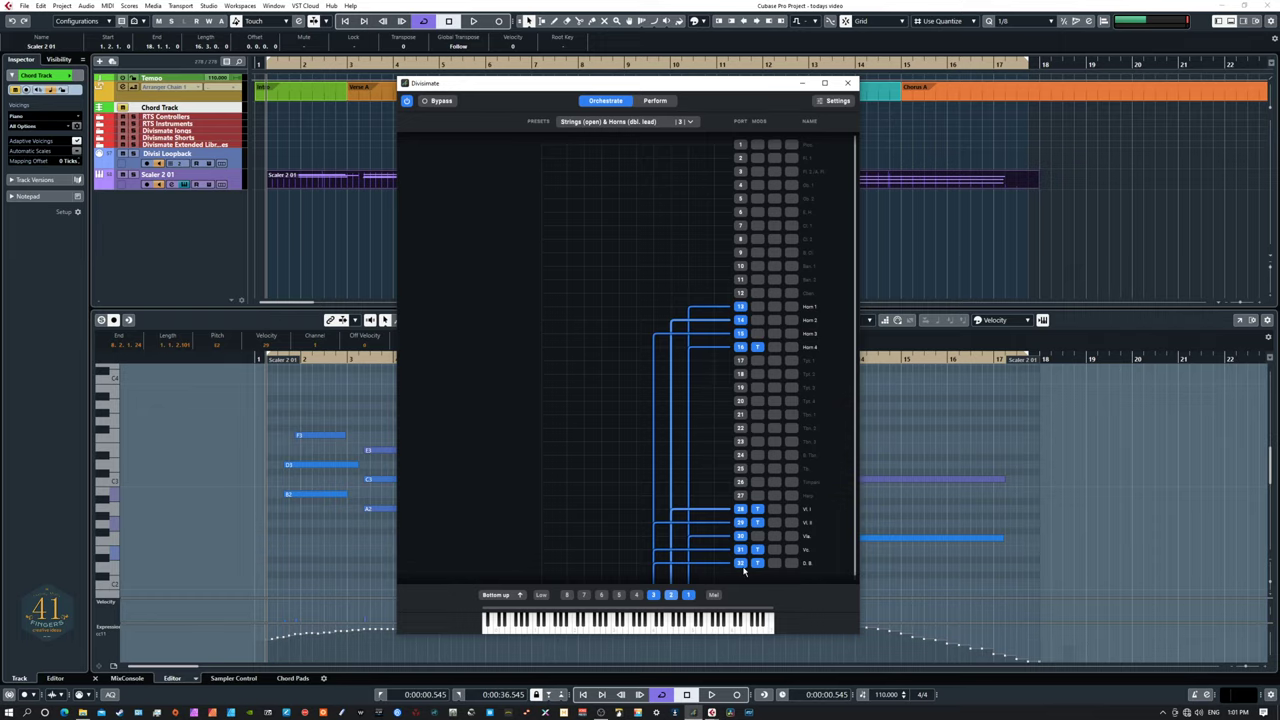
left_click(757, 346)
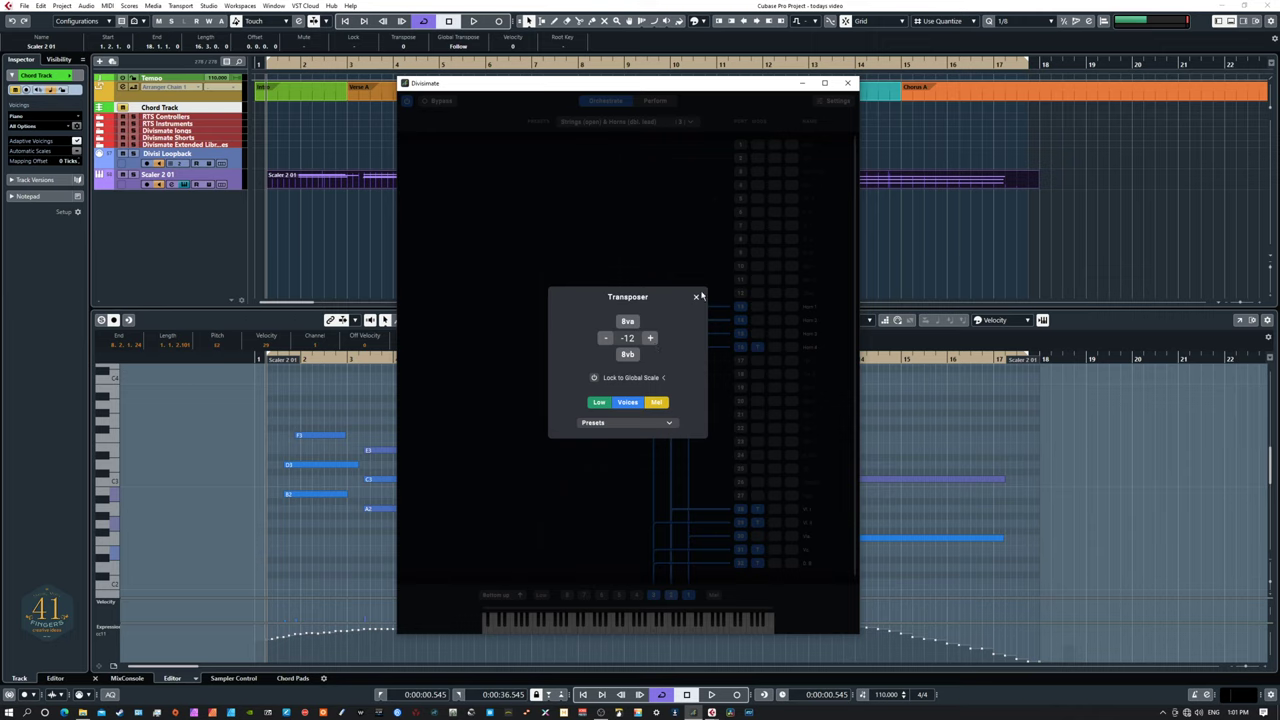
left_click(697, 297)
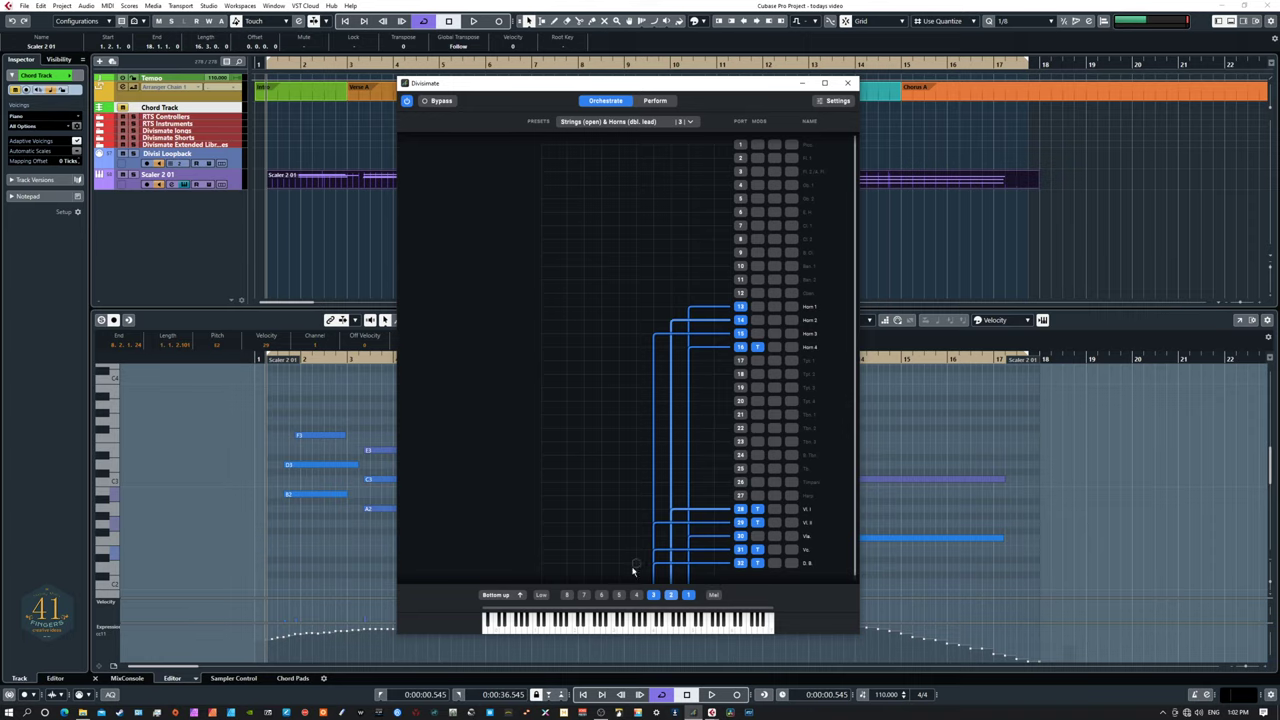
- Return to the Cubase project and play back the Scaler 2 01 part
left_click(197, 283)
key("space")
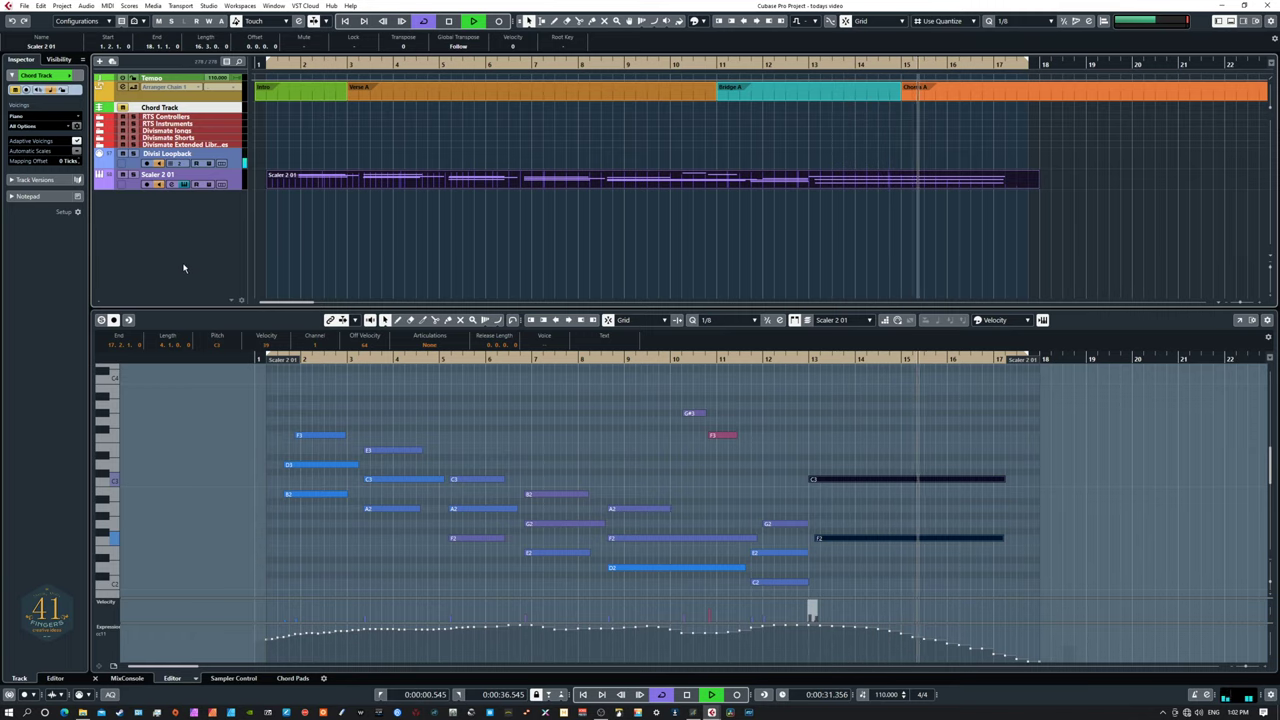
key("space")
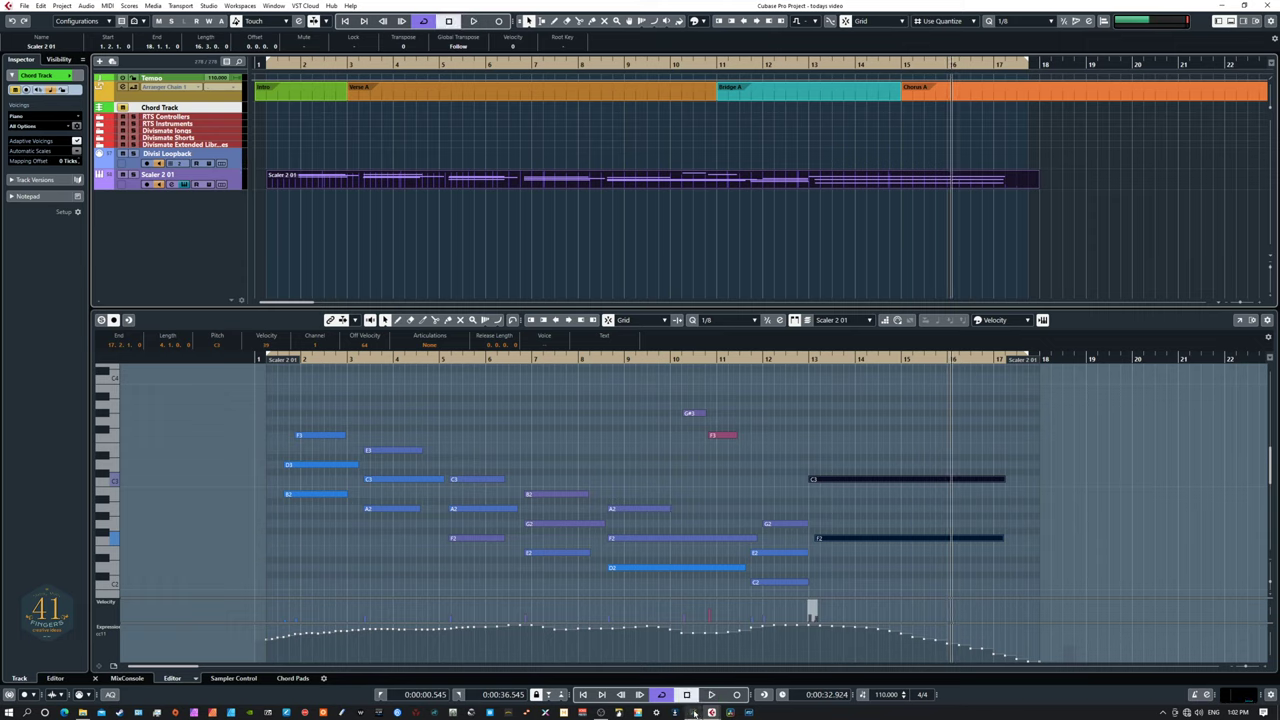
- Switch to Divisimate and lock the Vl. I transposer to the global scale
mouse_move(697, 714)
left_click(690, 640)
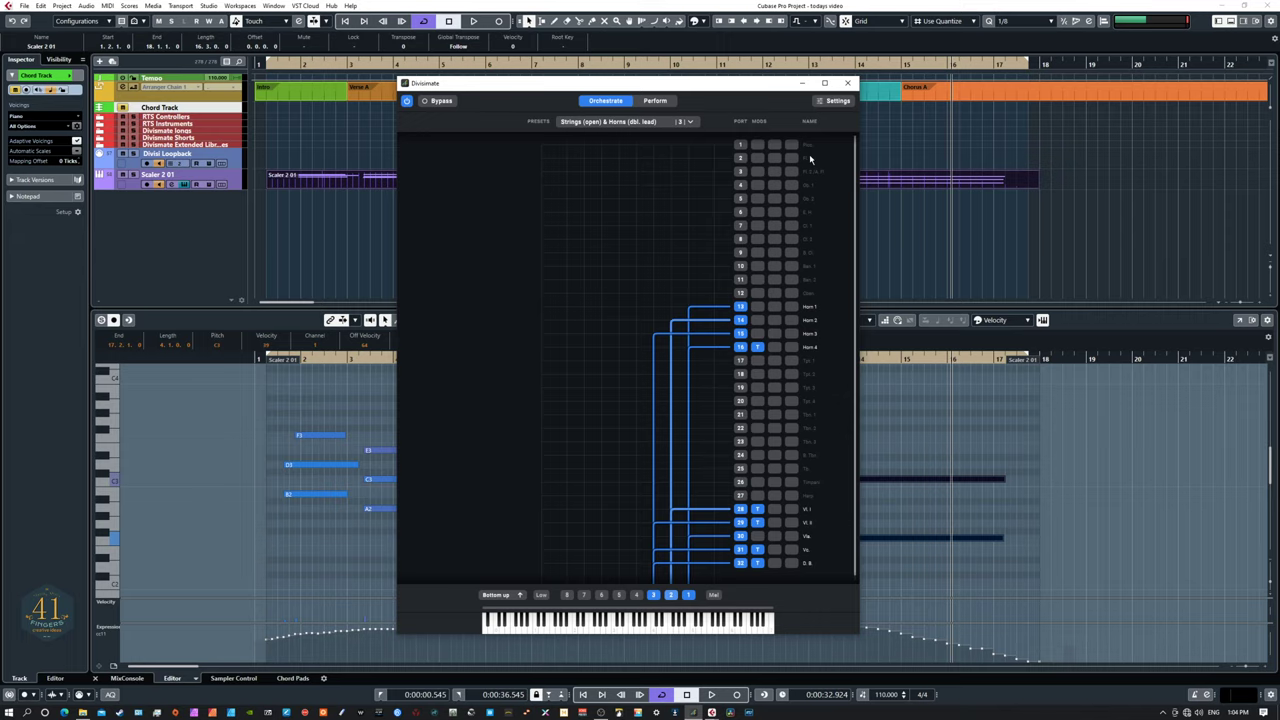
left_click(758, 511)
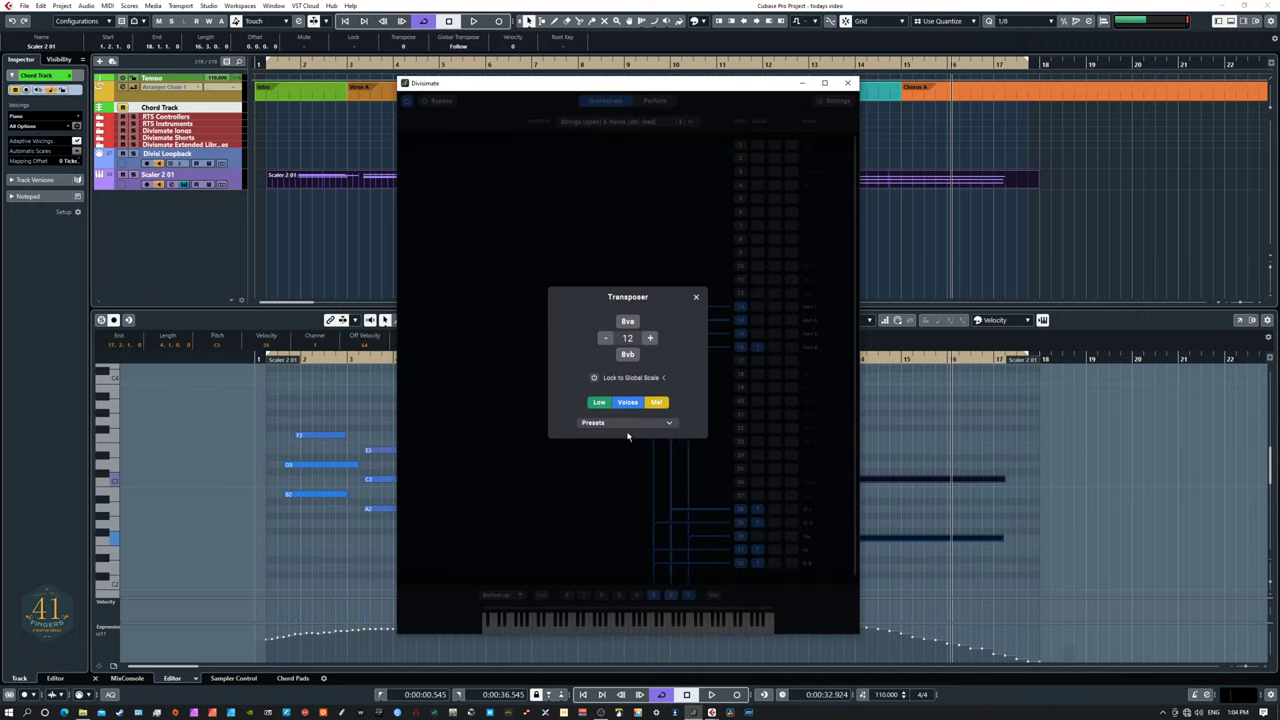
left_click(594, 378)
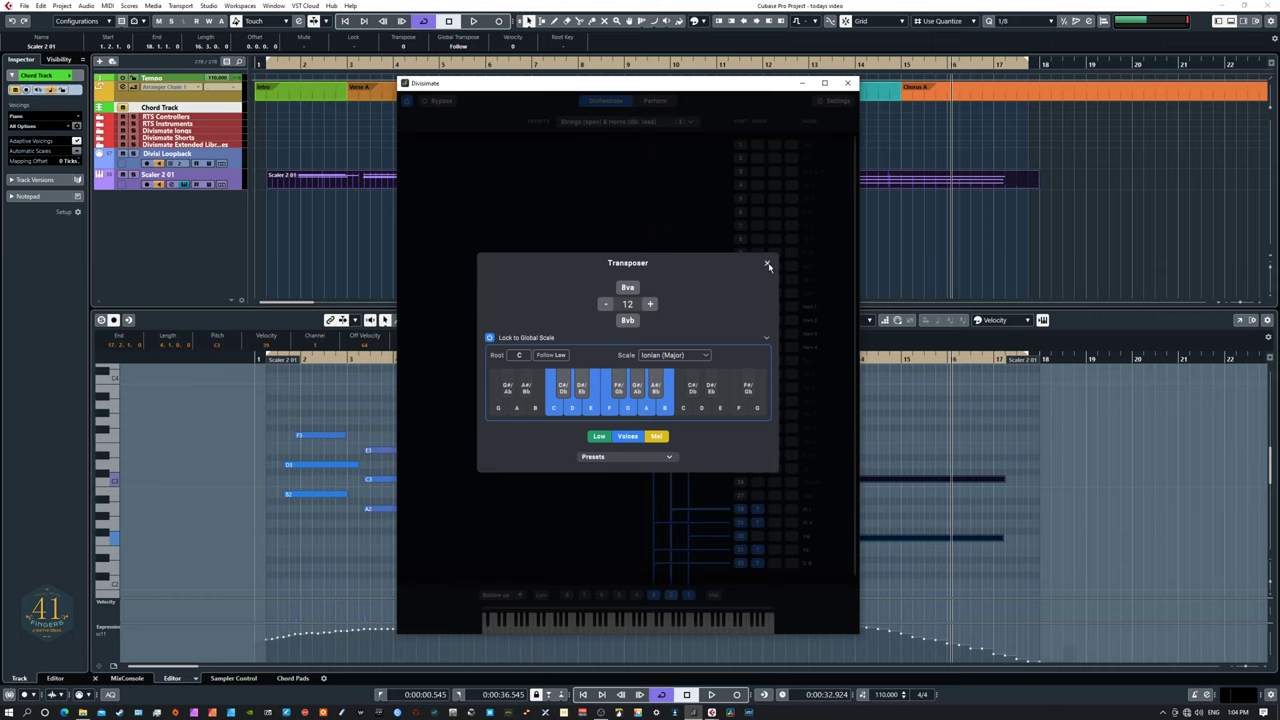
left_click(767, 265)
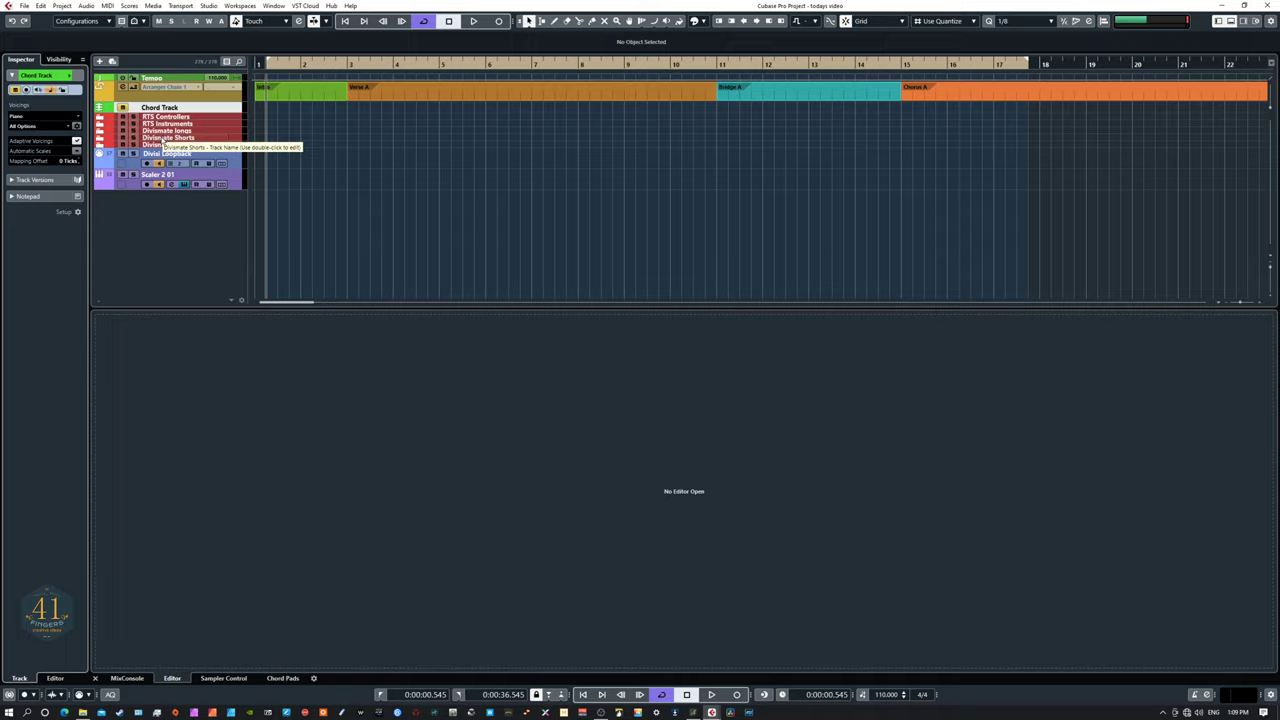
- Enlarge the track area and review the longs folder's tracks, selecting them from Piccolo flute vsl to DB Elite vsl
left_click(100, 131)
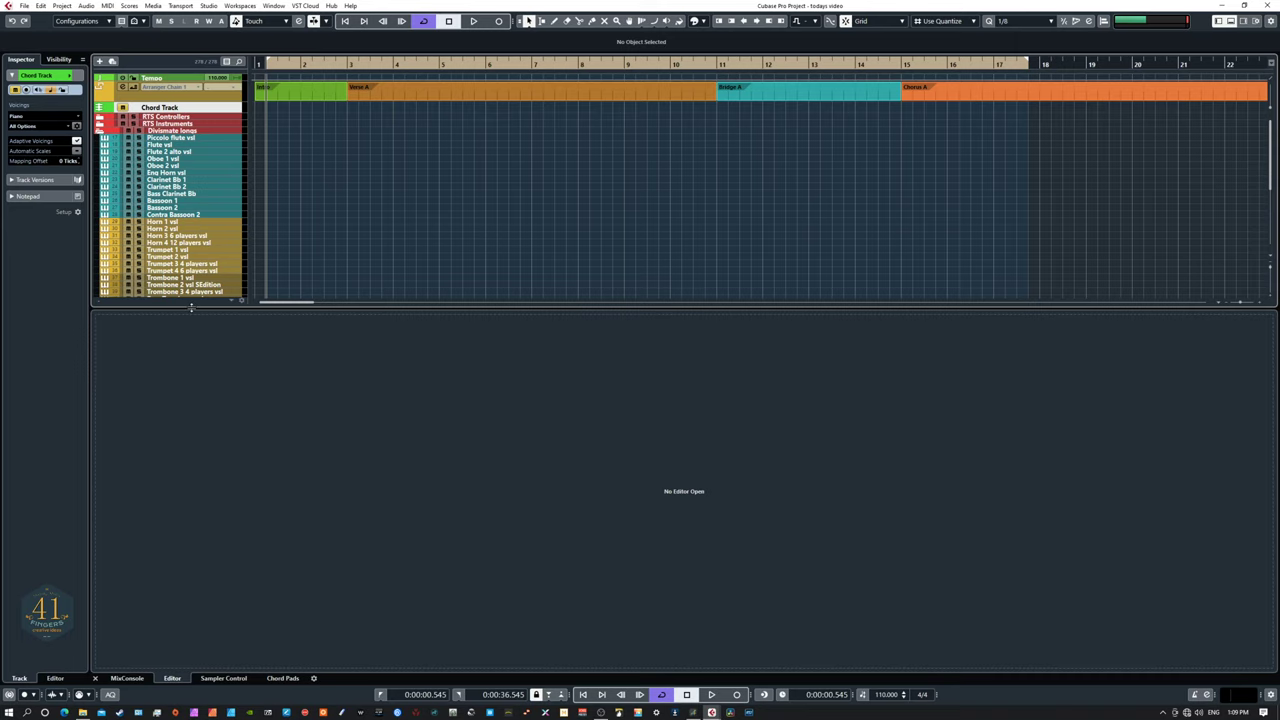
left_click_drag(191, 308, 191, 505)
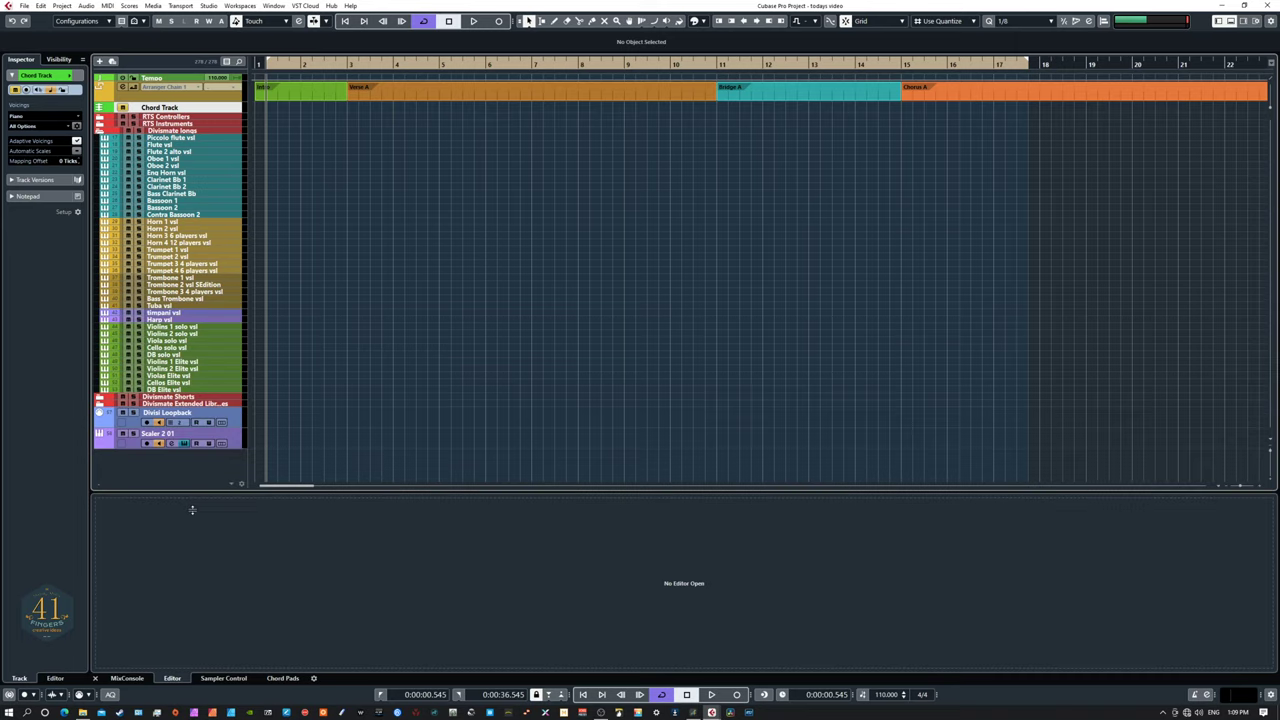
left_click(213, 139)
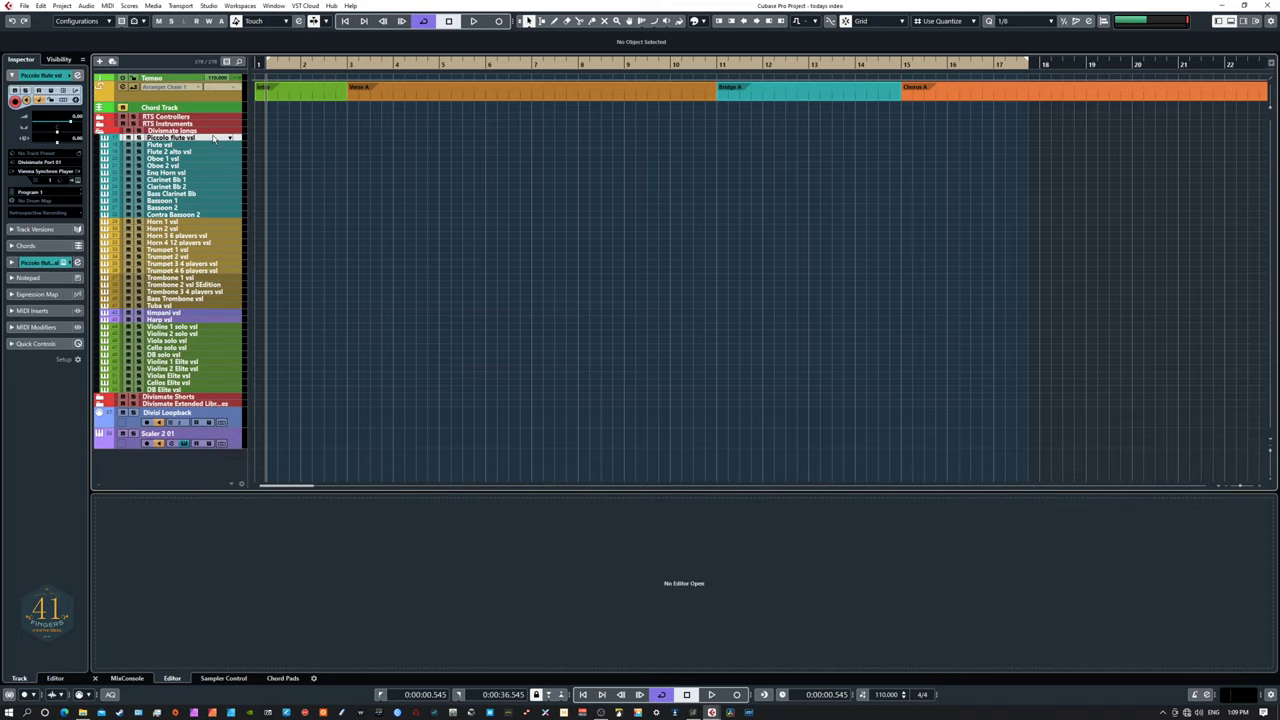
left_click(228, 390, "shift")
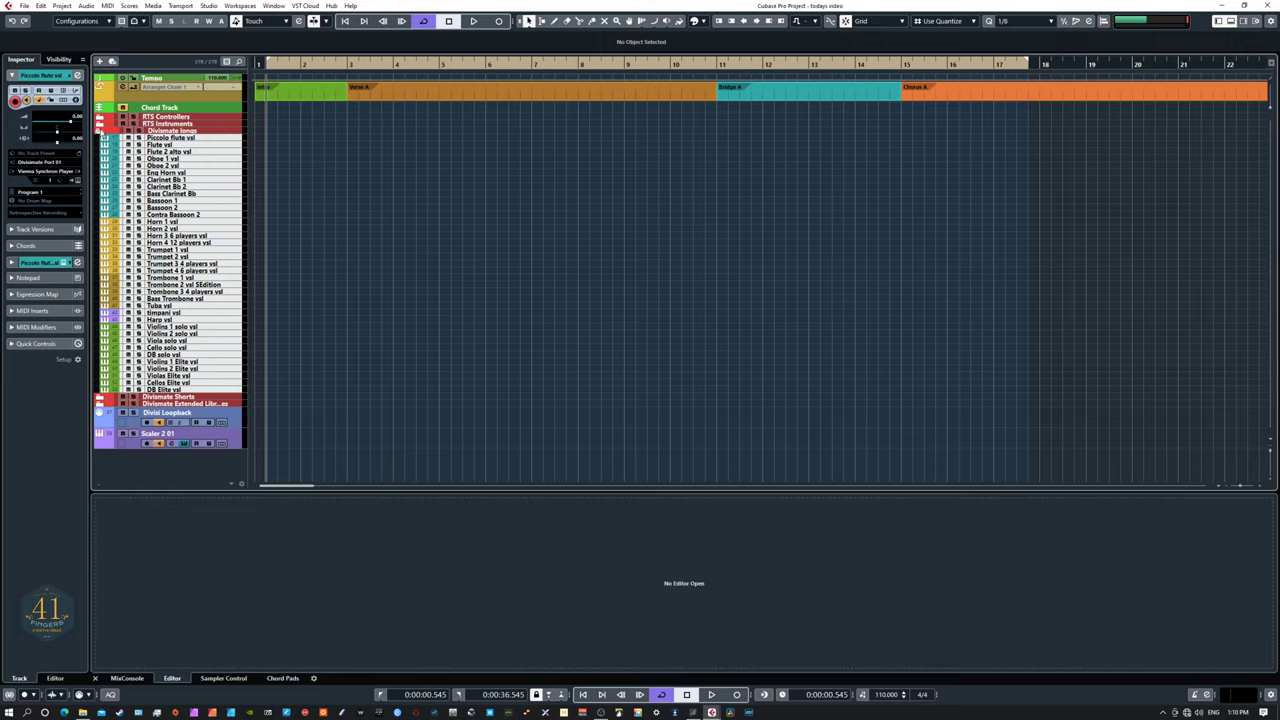
left_click(100, 131)
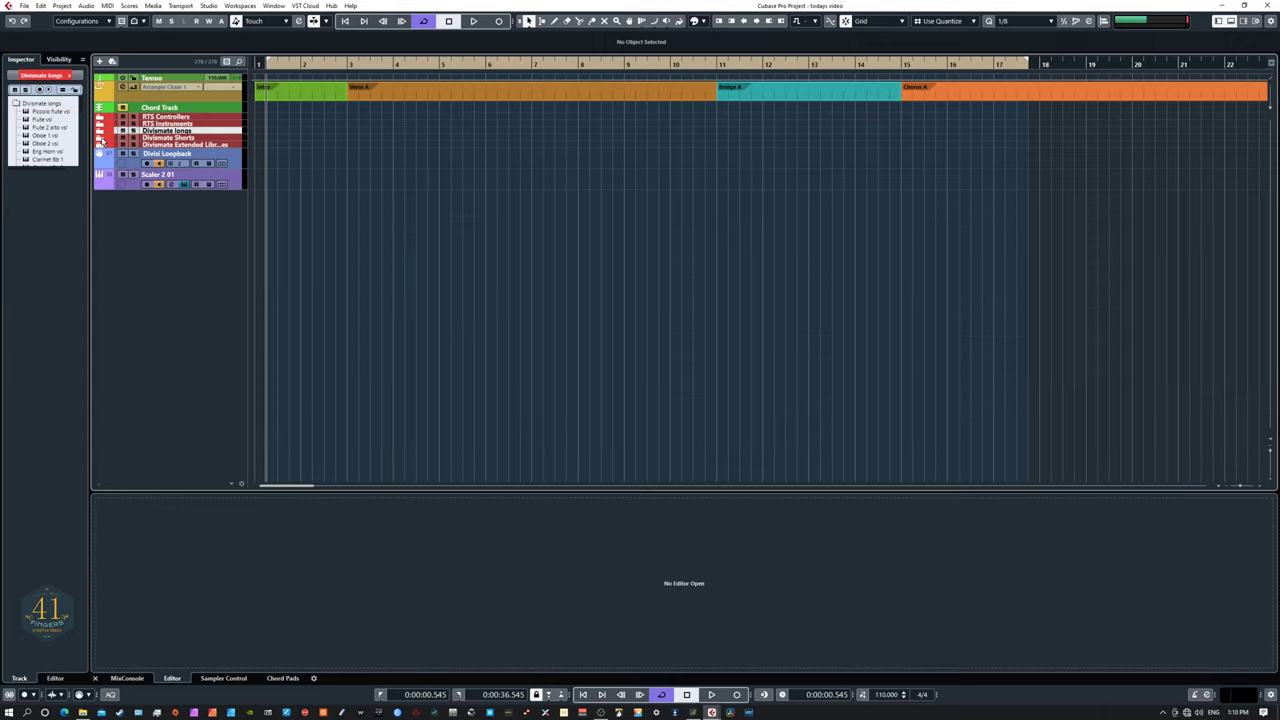
- Review the tracks in the Shorts folder, inspecting Piccolo flute vsl
left_click(101, 139)
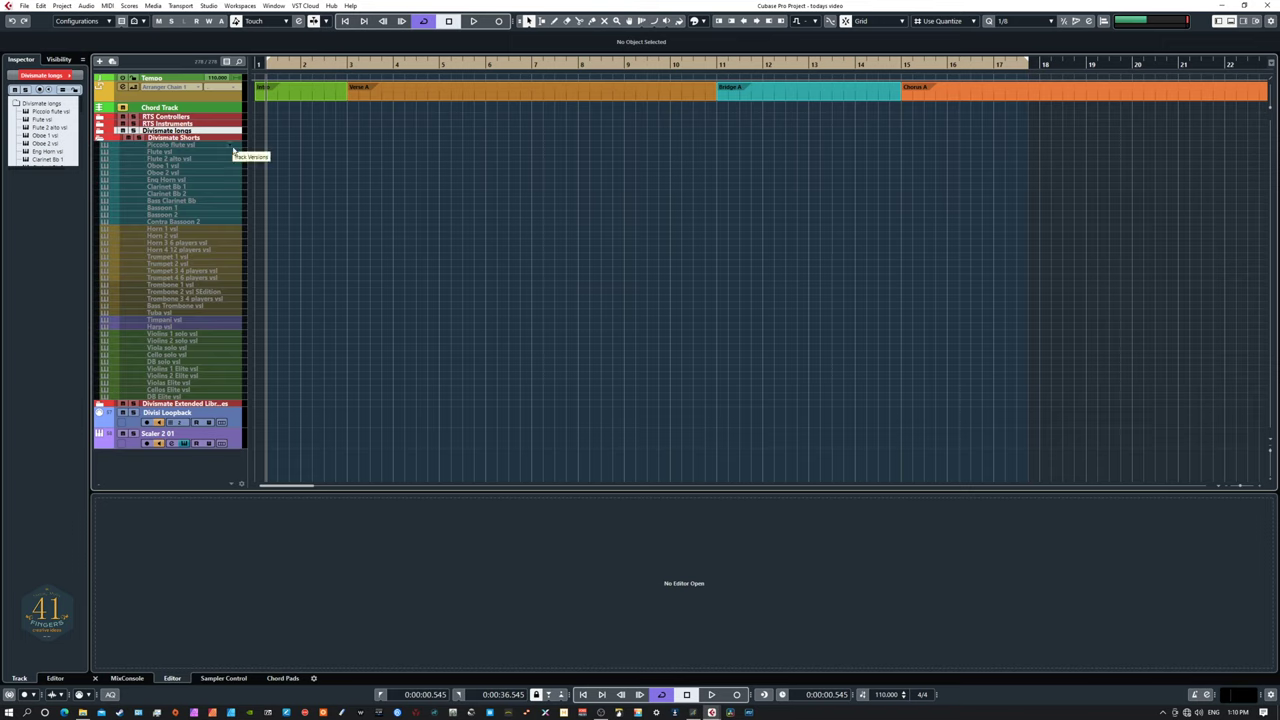
left_click(206, 148)
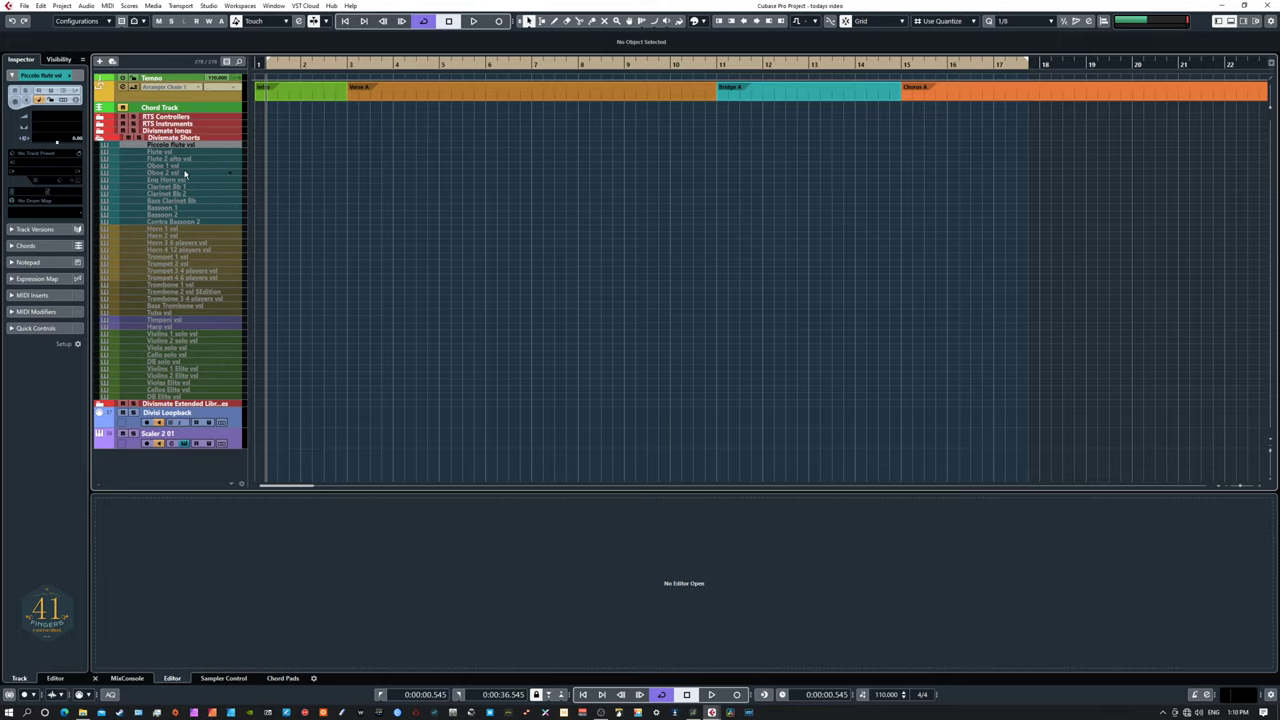
left_click(101, 139)
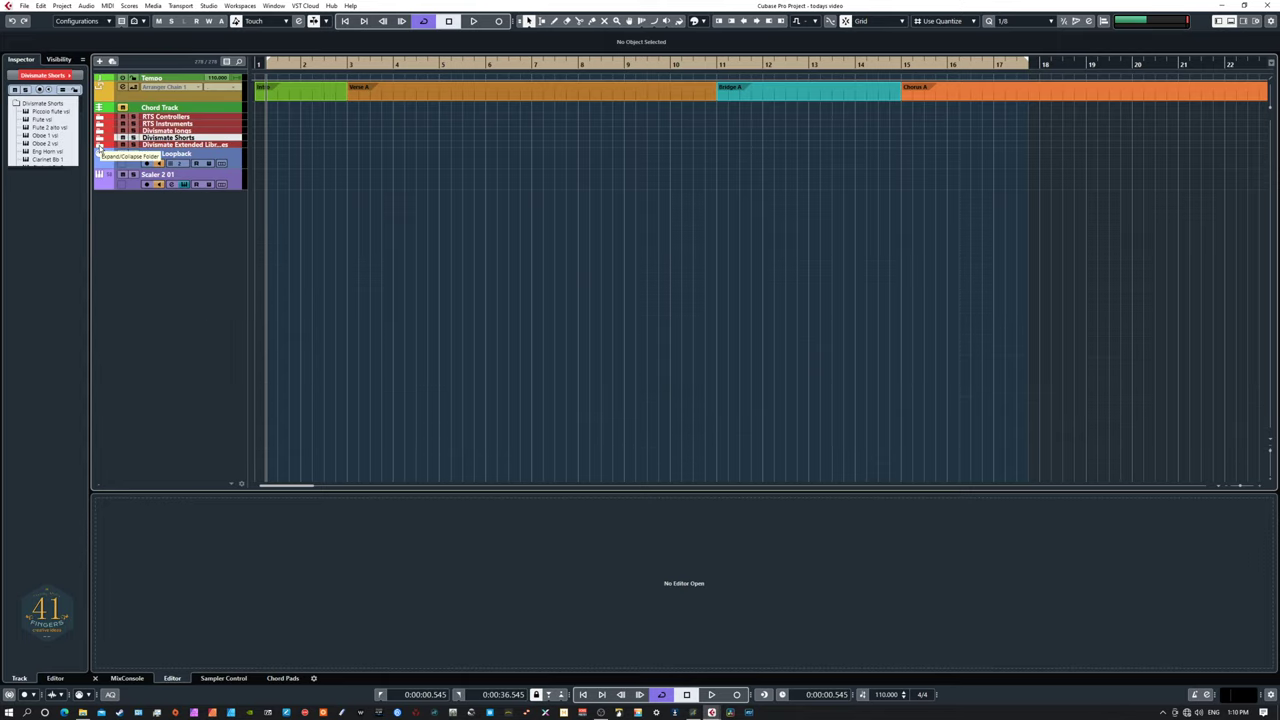
- Review the tracks in the Extended Libraries folder, inspecting the routing of Violins 1 intimate
left_click(100, 146)
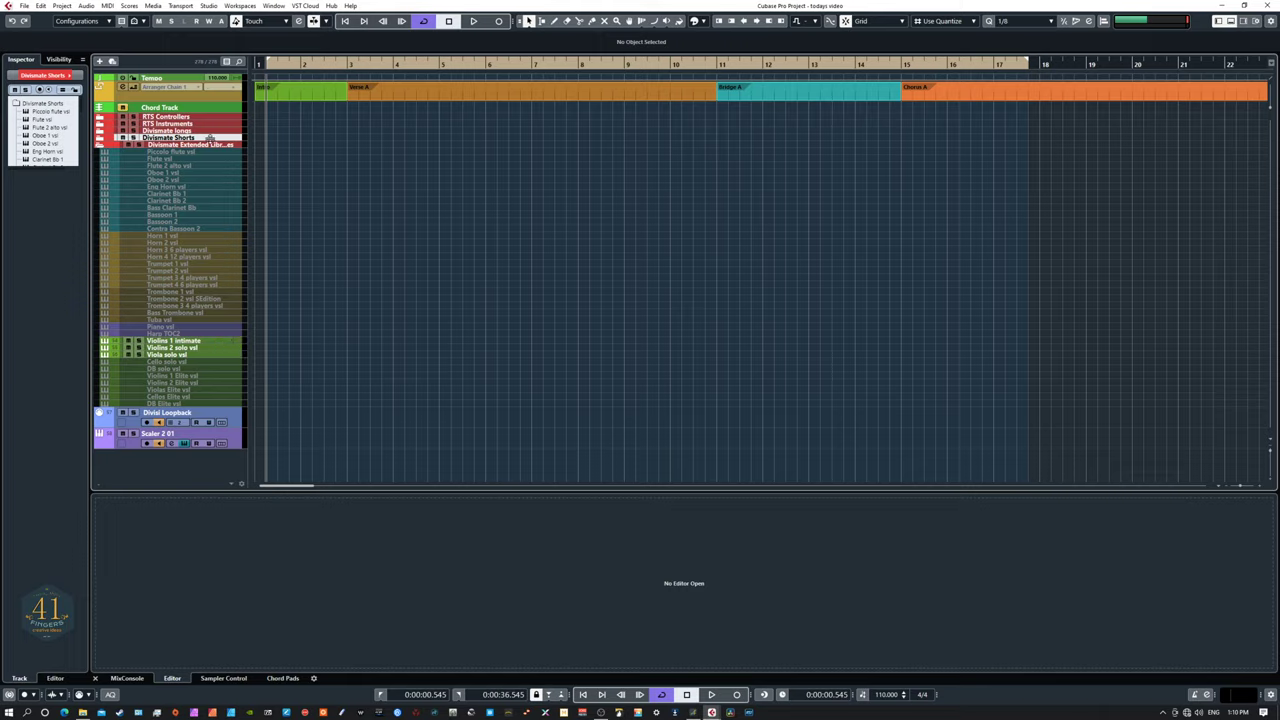
left_click(213, 343)
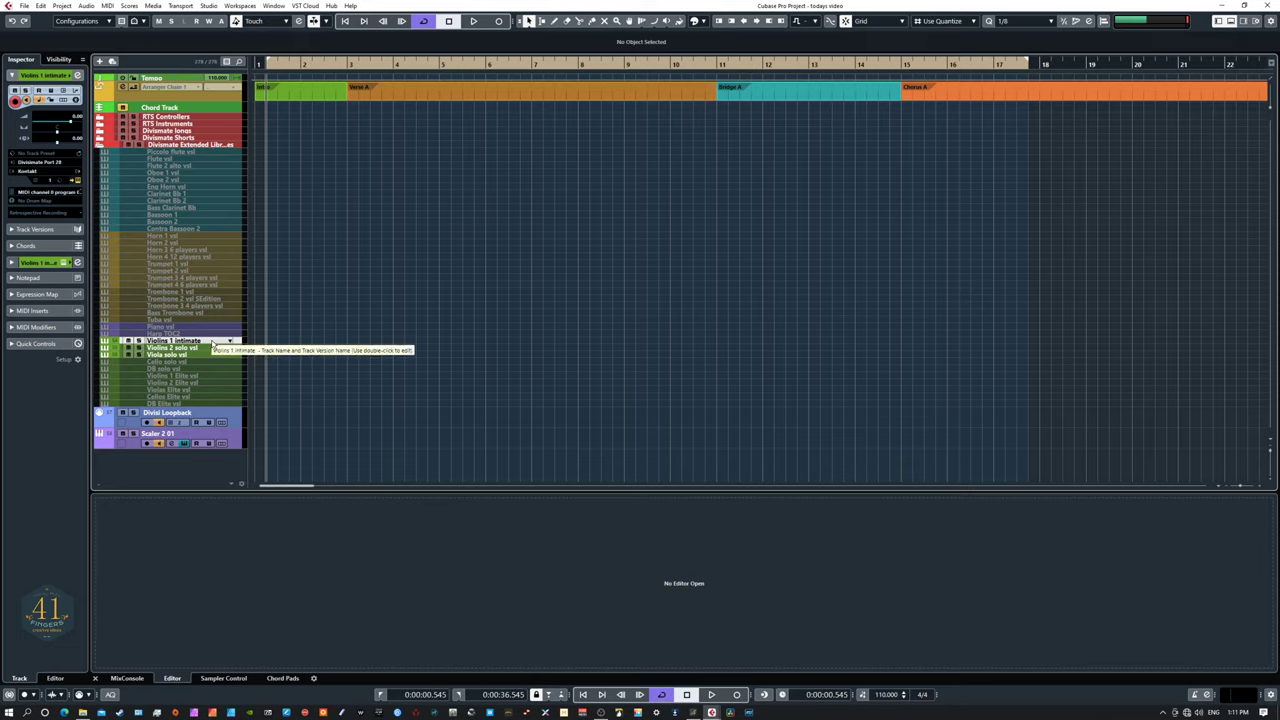
left_click(100, 146)
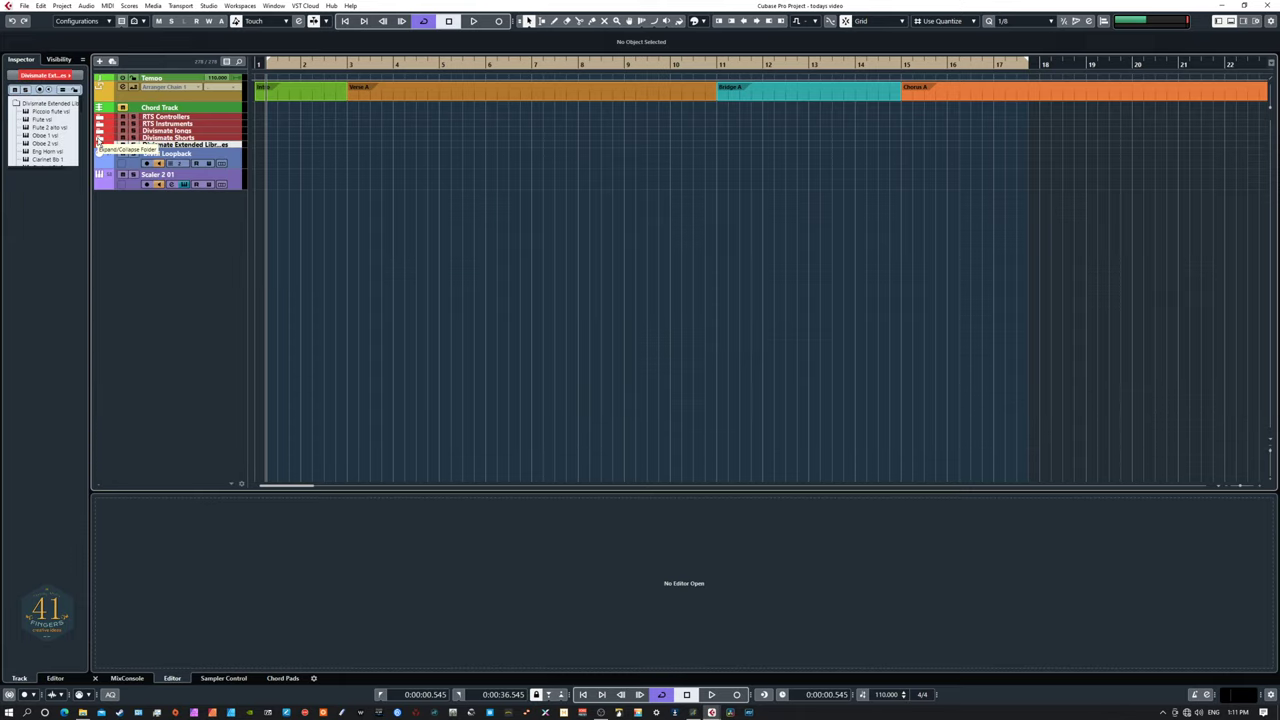
- Inspect the MIDI input routing of Violins 1 solo vsl in the longs folder
left_click(100, 132)
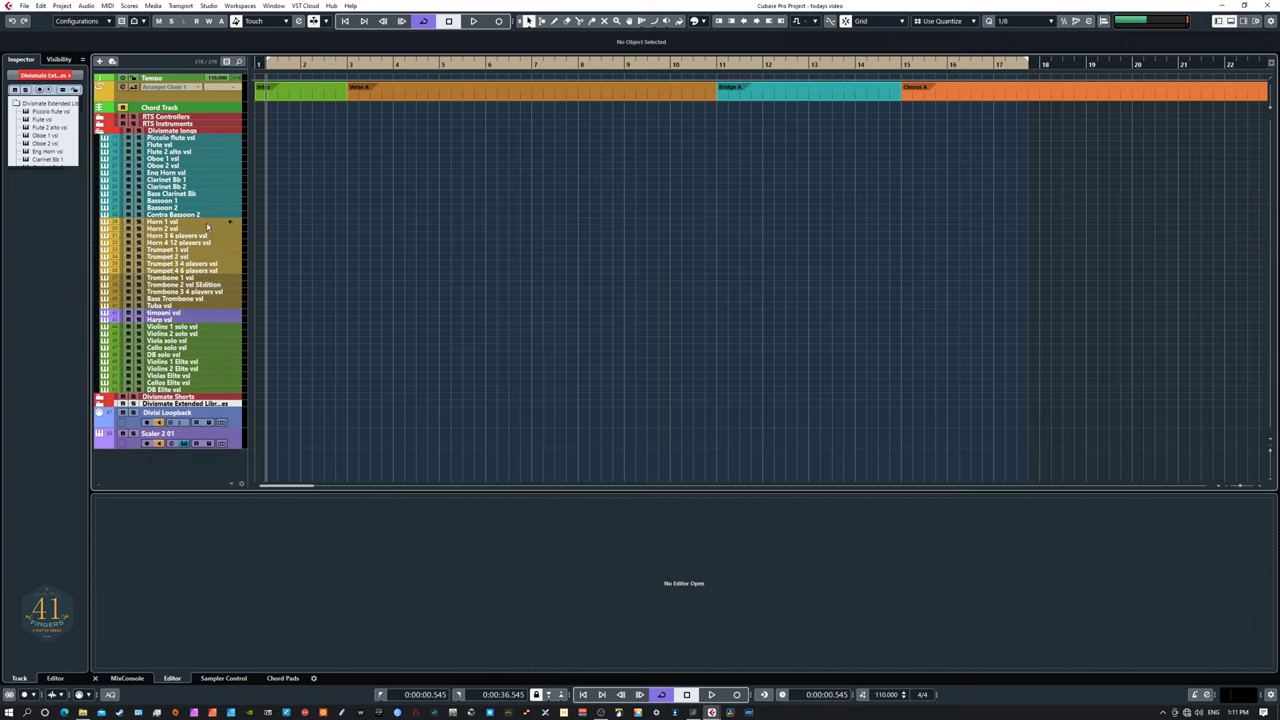
left_click(208, 327)
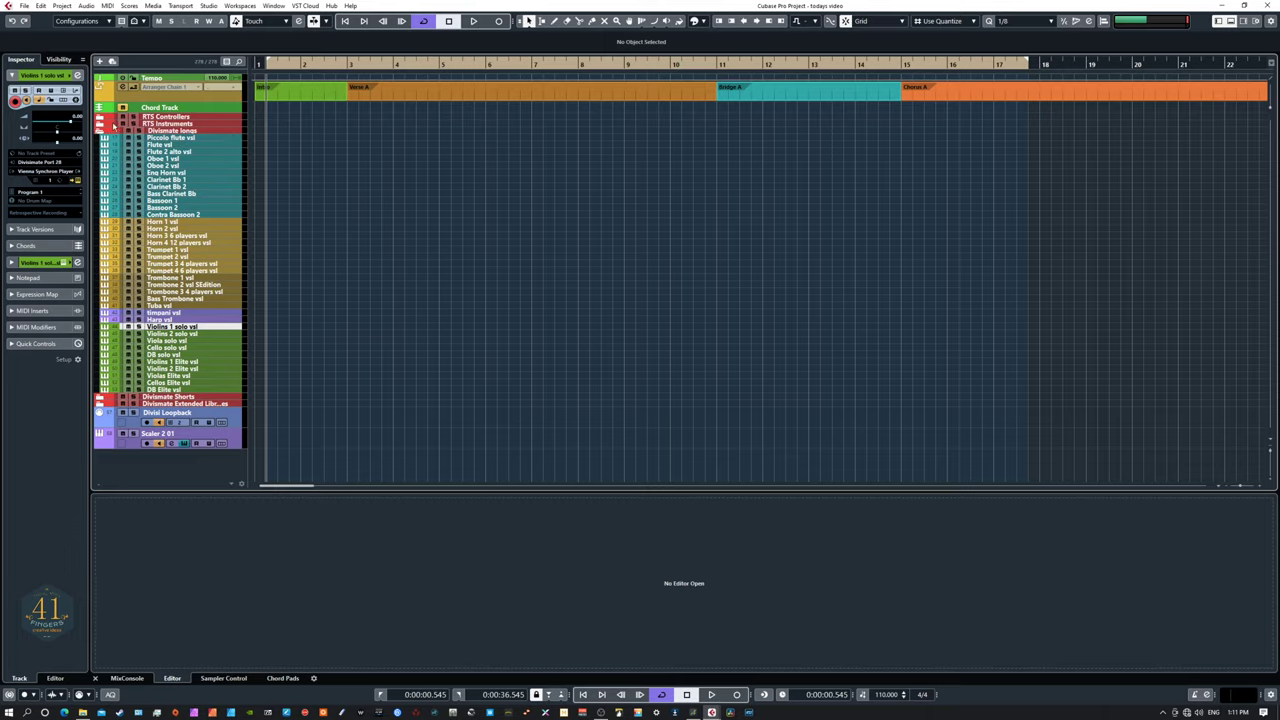
left_click(100, 131)
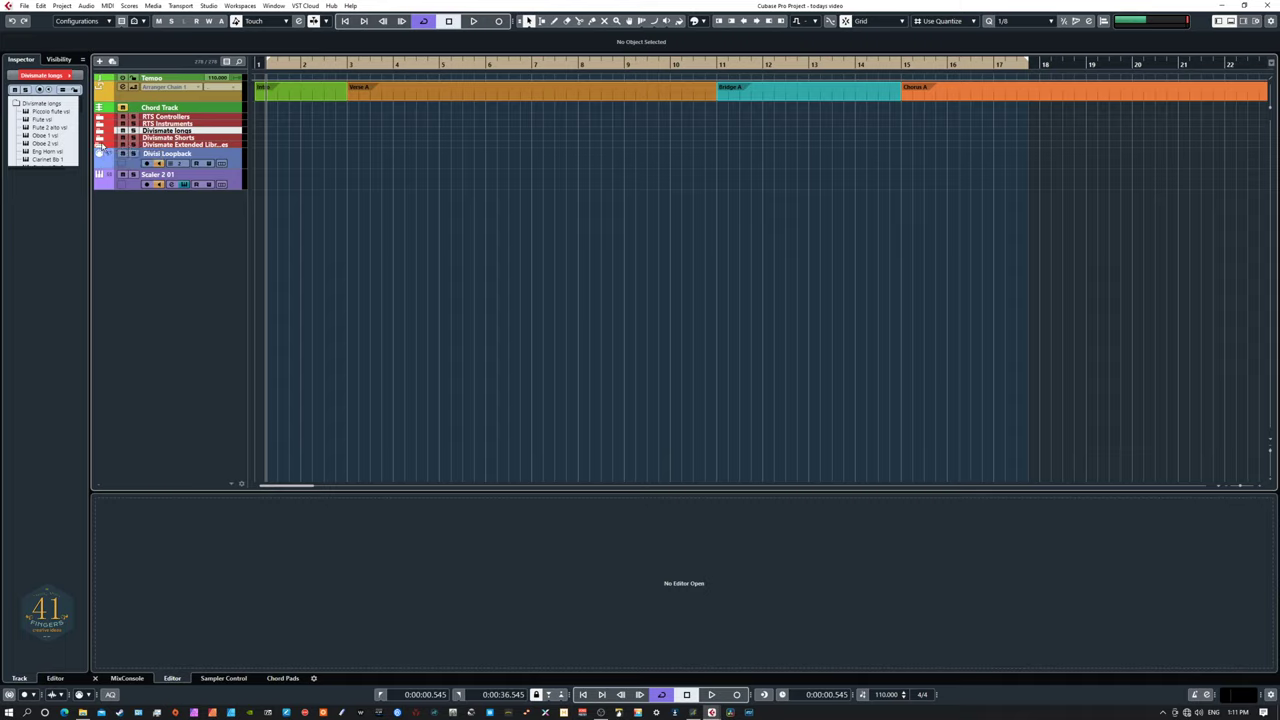
- Look again at the Extended Libraries tracks and leave only the longs folder expanded
left_click(100, 145)
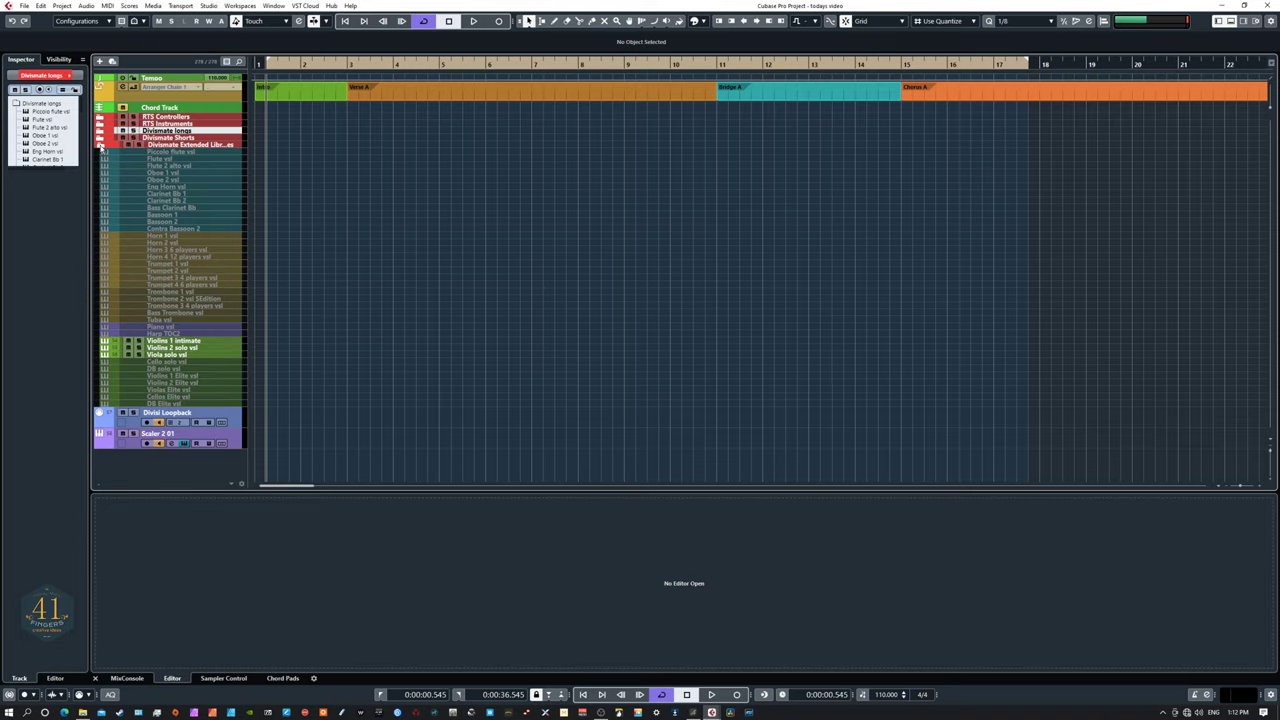
left_click(100, 145)
left_click(101, 131)
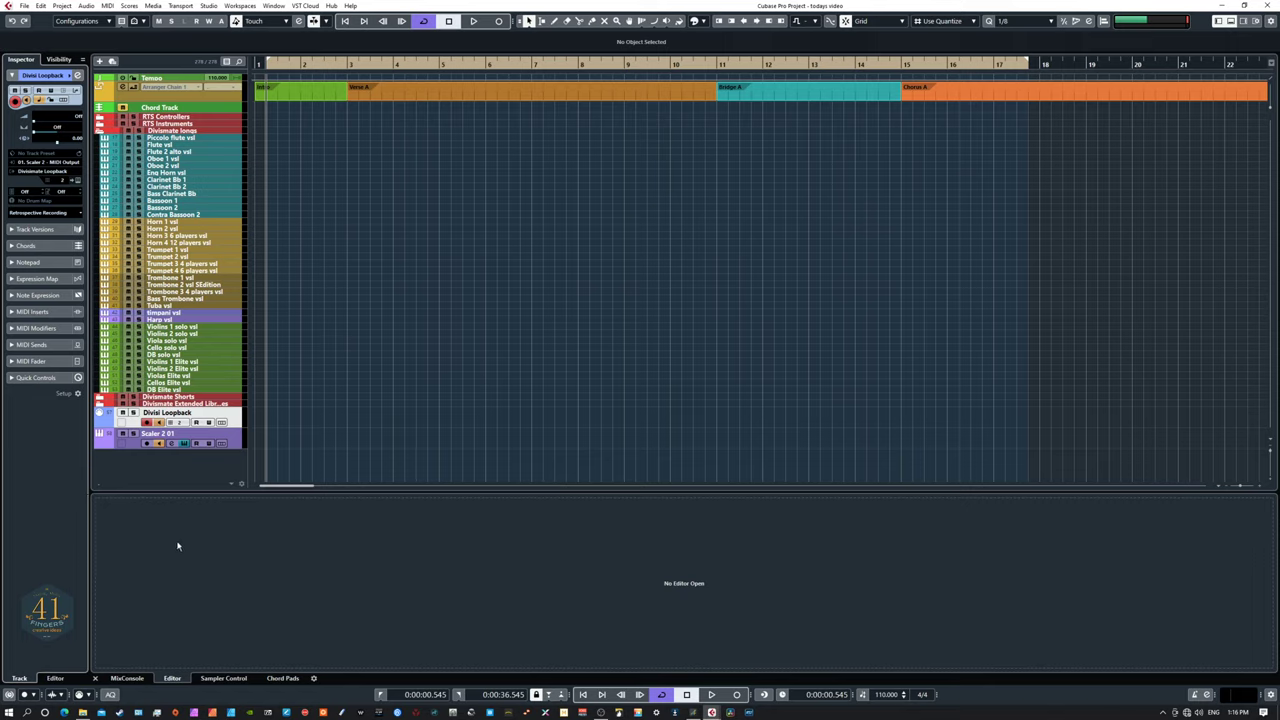
- Set the MIDI input of the Scaler 2 01 track to 2- Steinberg UR44-1
left_click(238, 445)
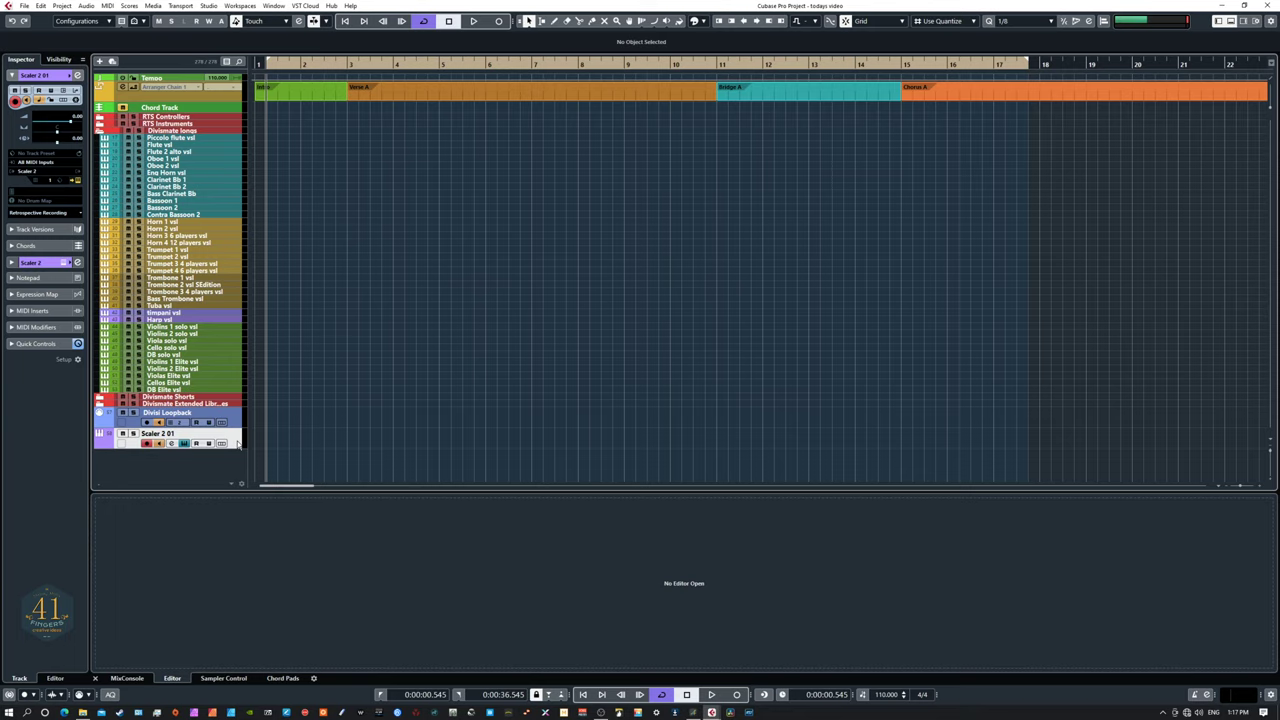
left_click(50, 162)
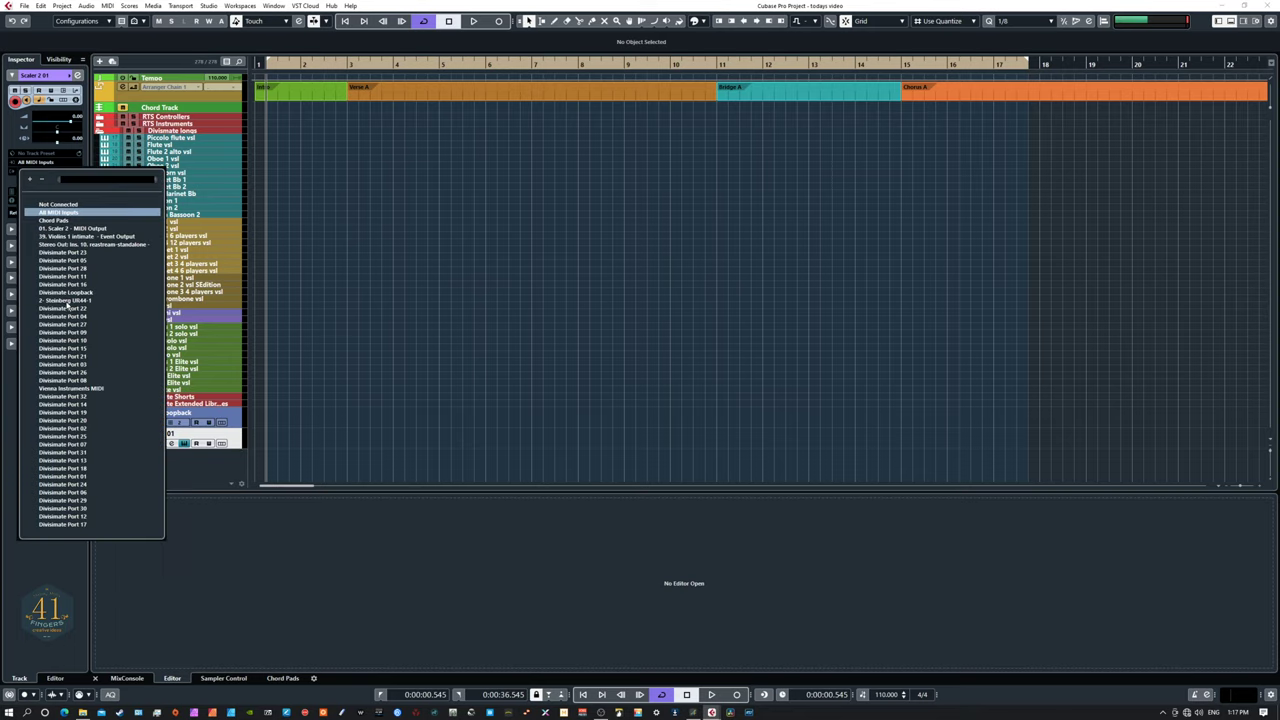
left_click(62, 301)
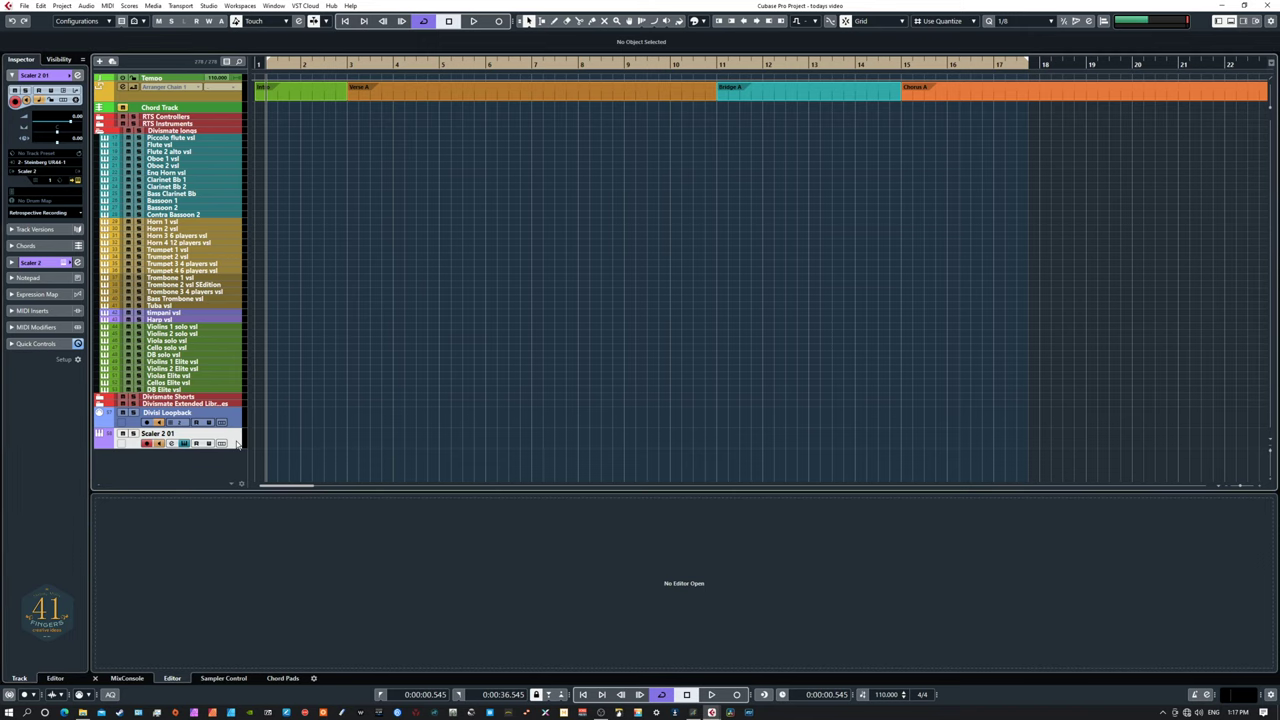
- Open the Scaler 2 instrument and check the output routing options of the Divisi Loopback track
left_click(66, 262)
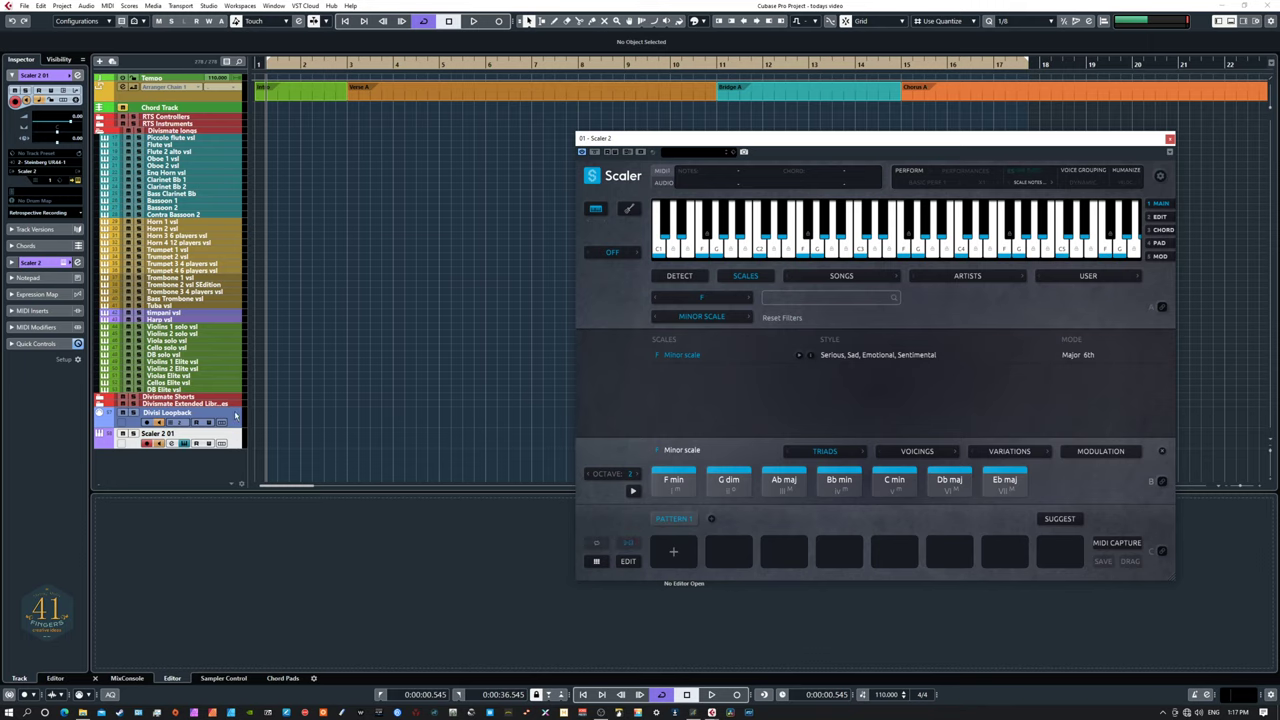
left_click(234, 418)
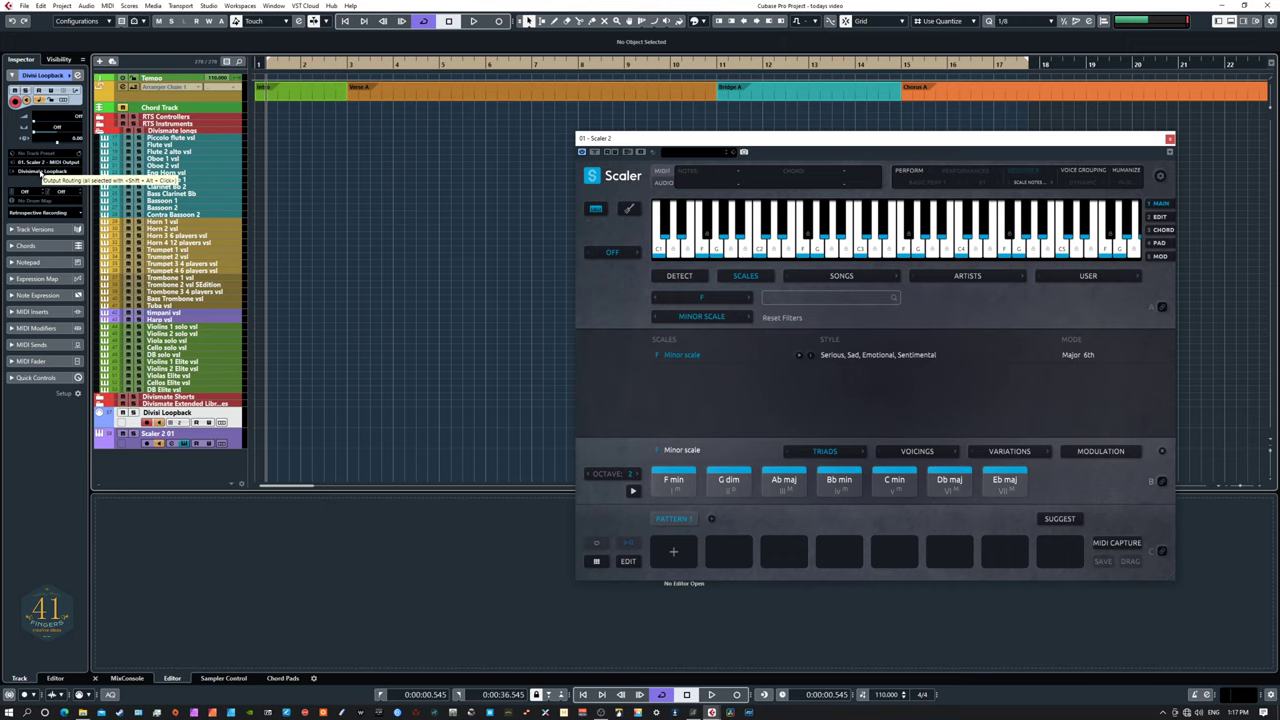
left_click(40, 173)
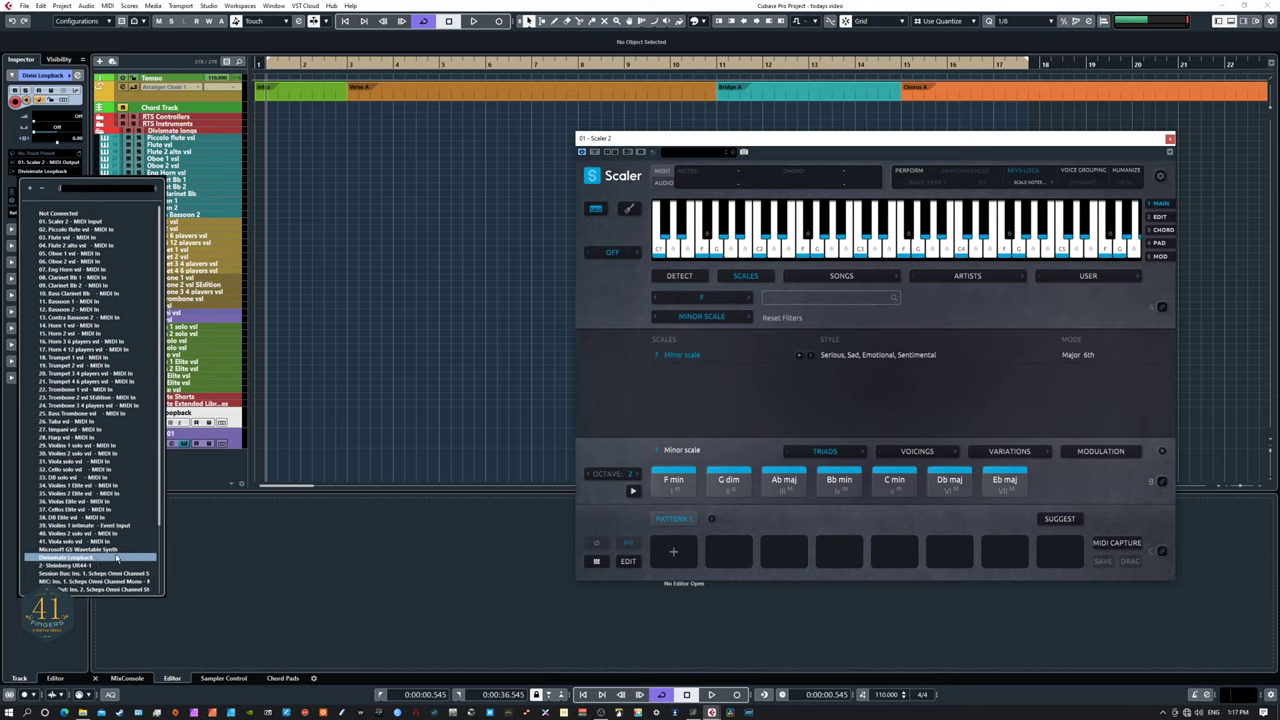
left_click(206, 528)
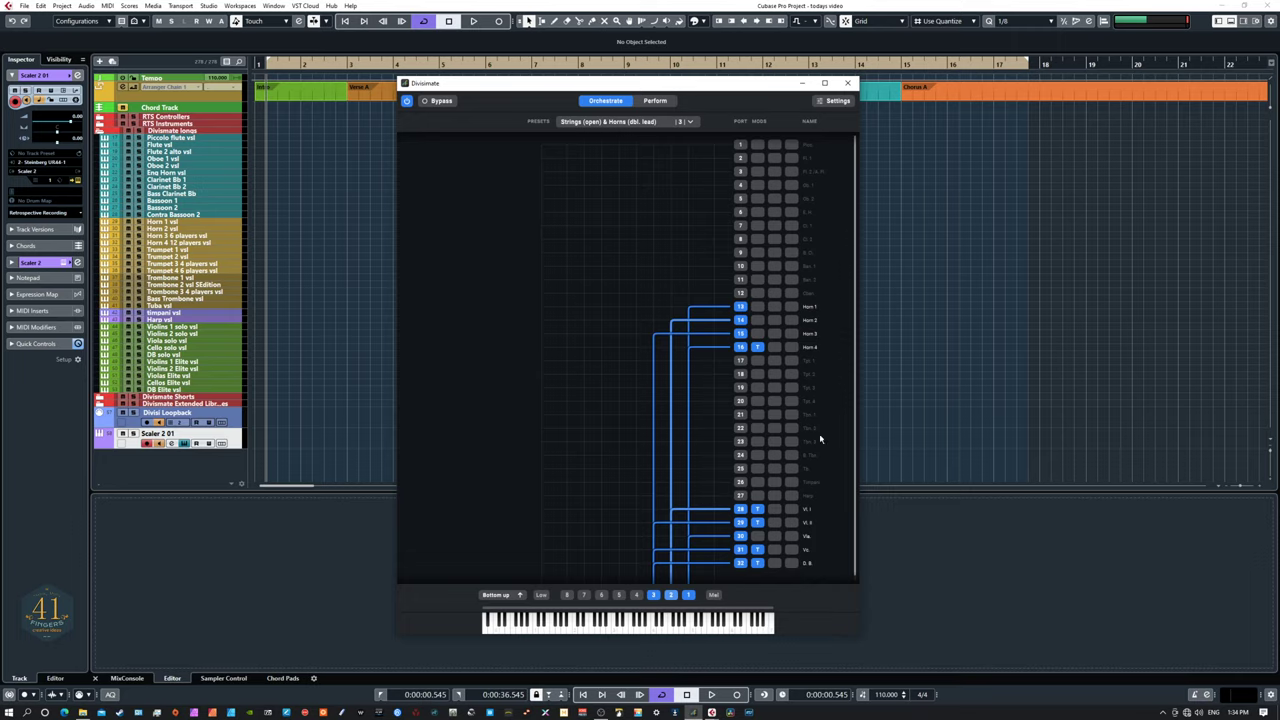
- Inspect the transposer settings of Horn 4, Vl. I and Vl. II in the Strings (open) & Horns (dbl. lead) preset
left_click(757, 347)
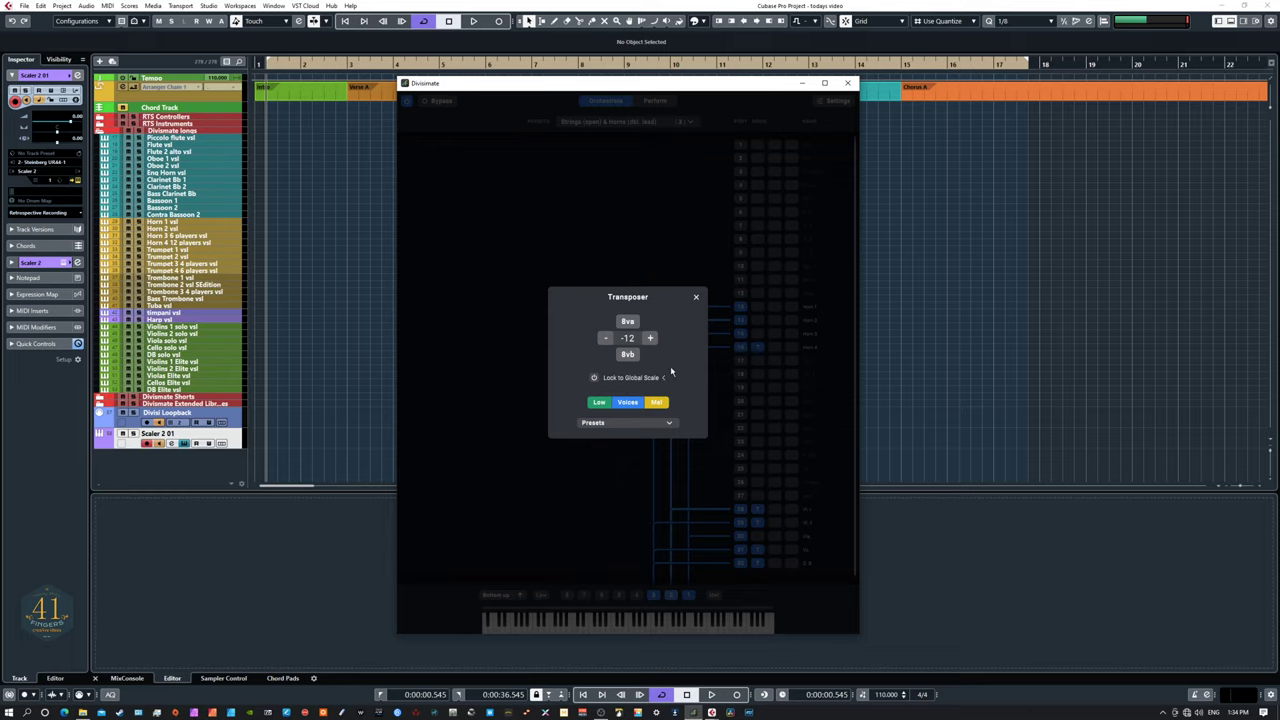
left_click(696, 297)
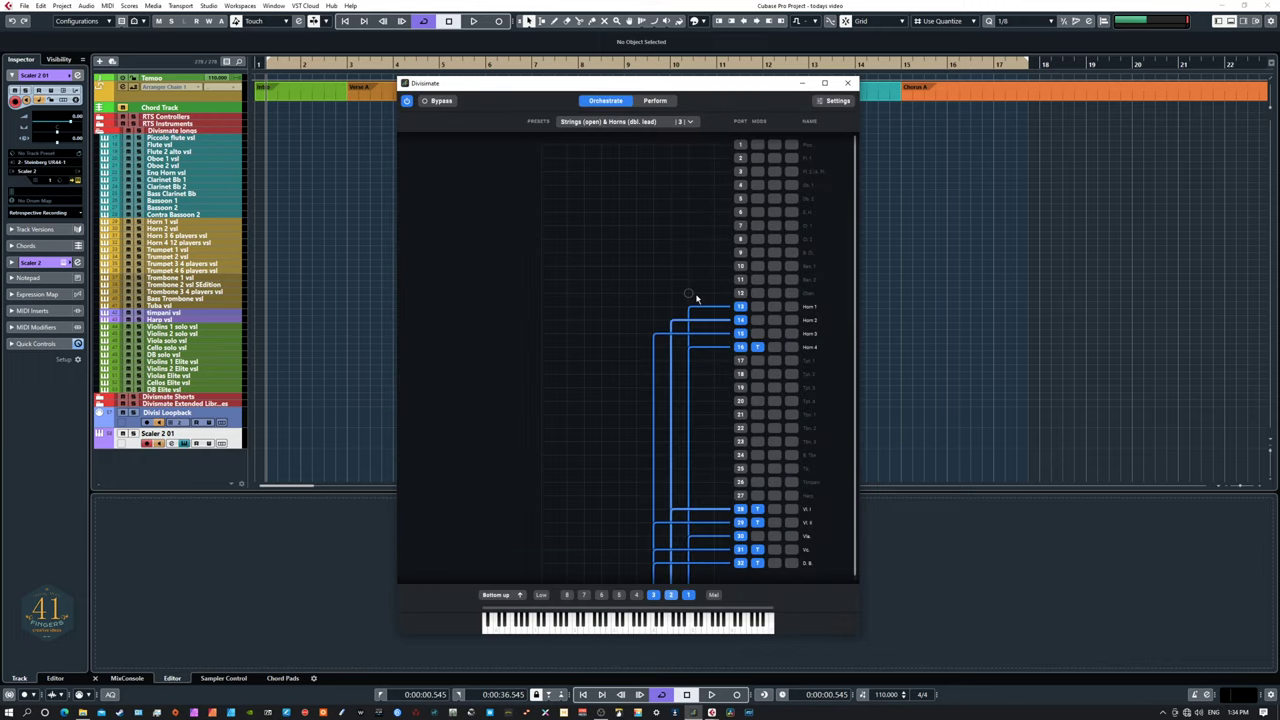
left_click(758, 510)
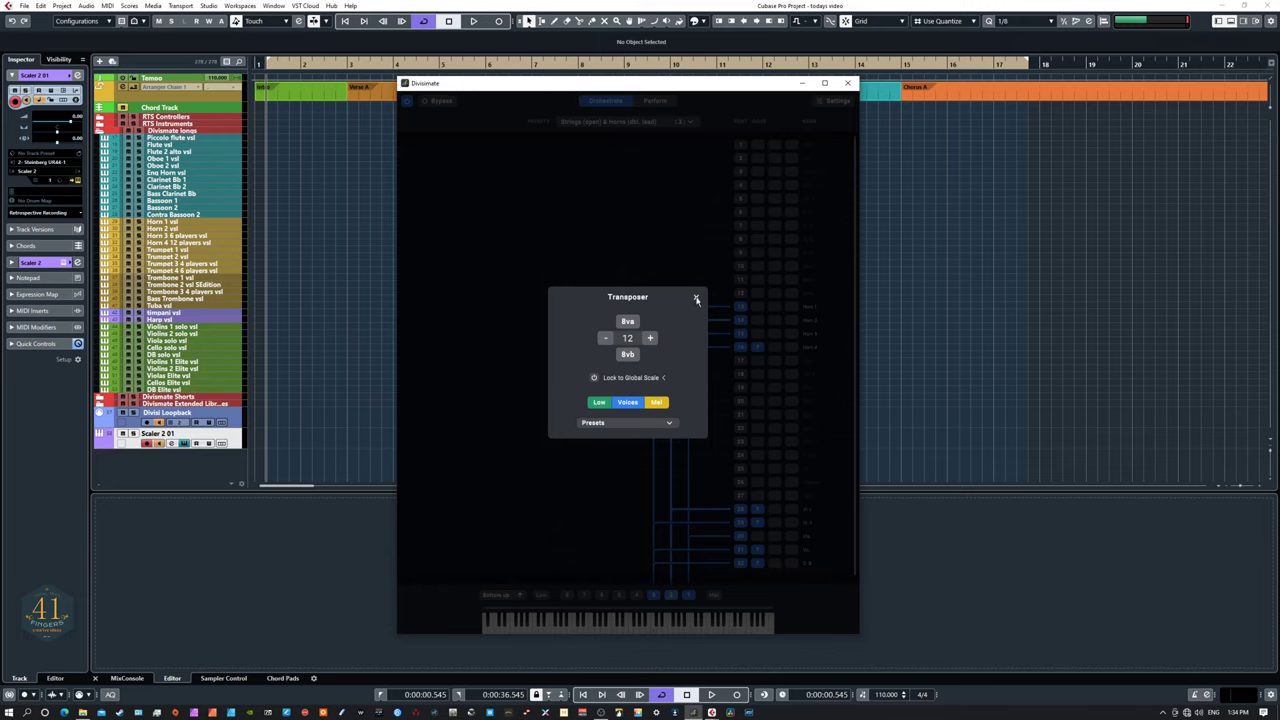
left_click(697, 299)
left_click(758, 523)
left_click(697, 299)
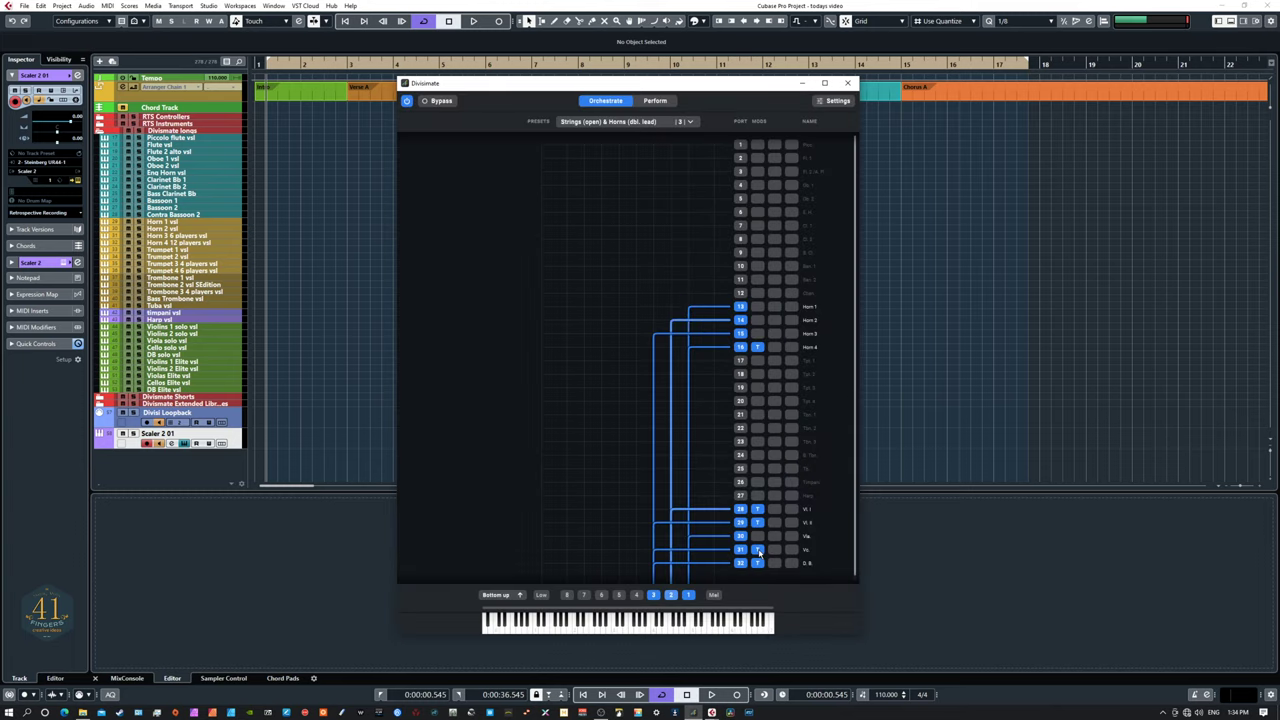
- Set the transposition of the Vc. port to -5 semitones
left_click(758, 550)
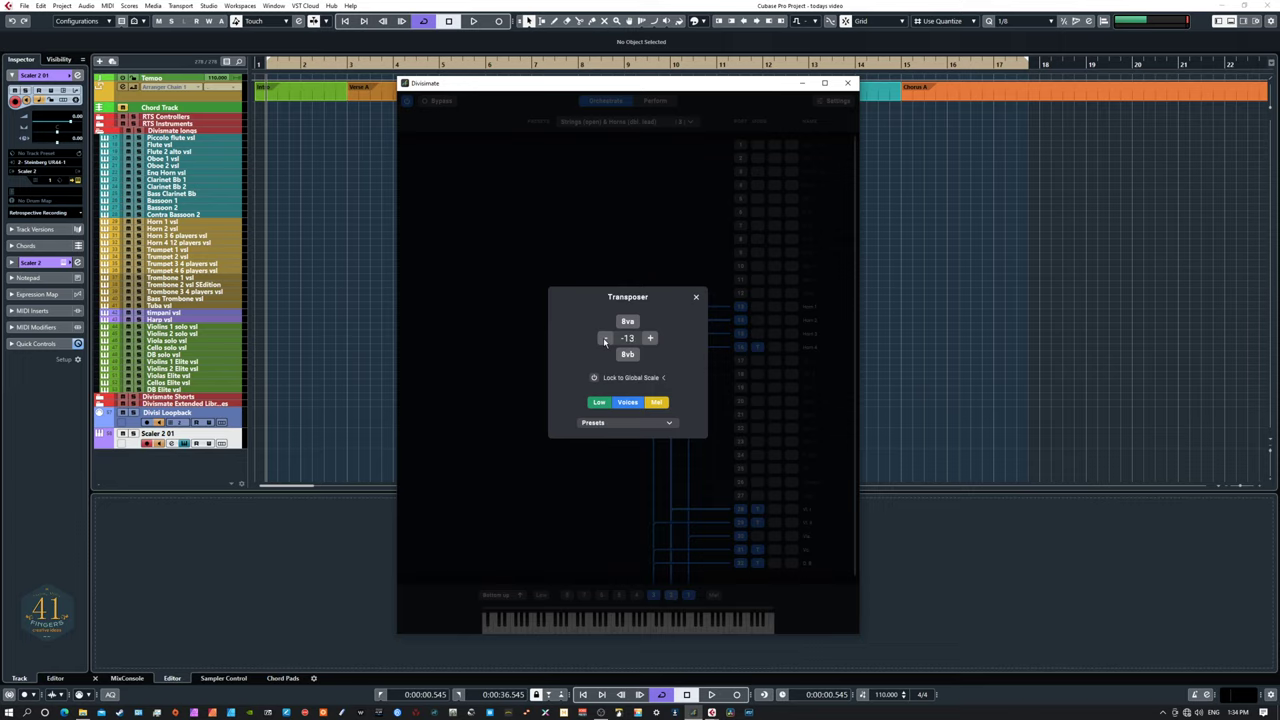
left_click(649, 339)
left_click(649, 339)
left_click(649, 339)
left_click(650, 339)
- Lock the Vc. transposer to the global scale with root F and the Aeolian (Minor) scale
left_click(594, 378)
left_click(518, 356)
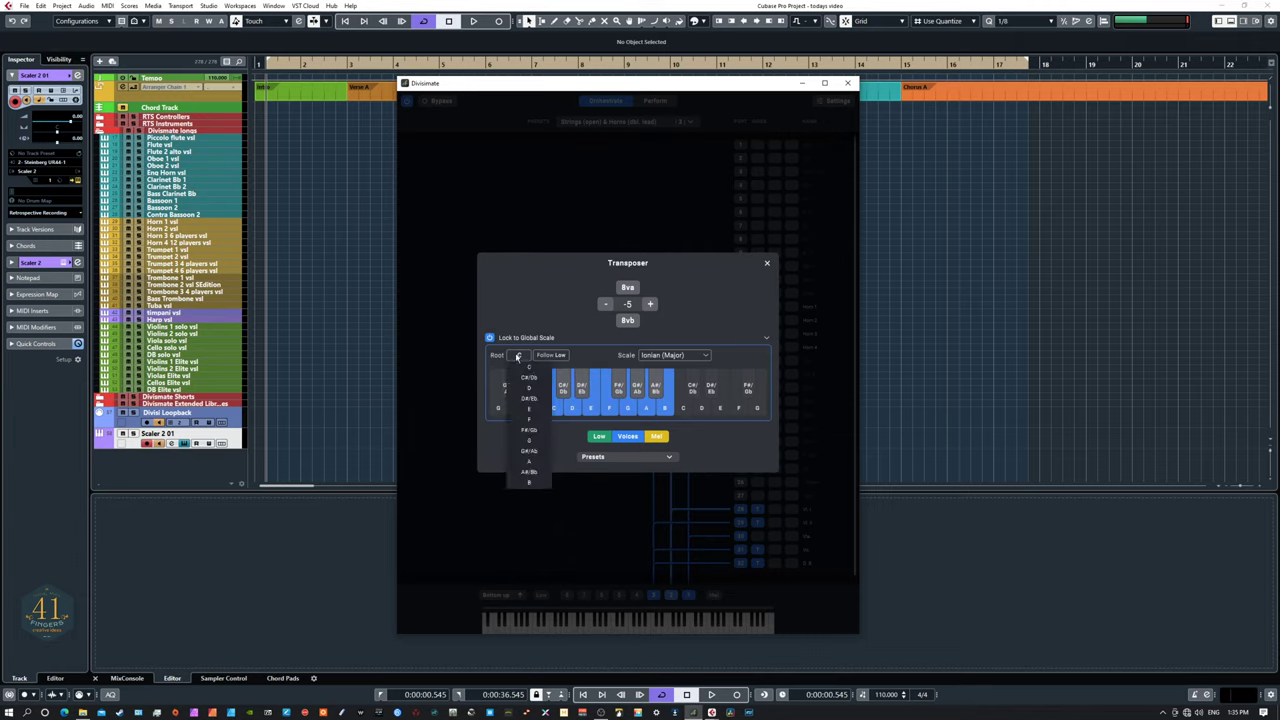
left_click(530, 420)
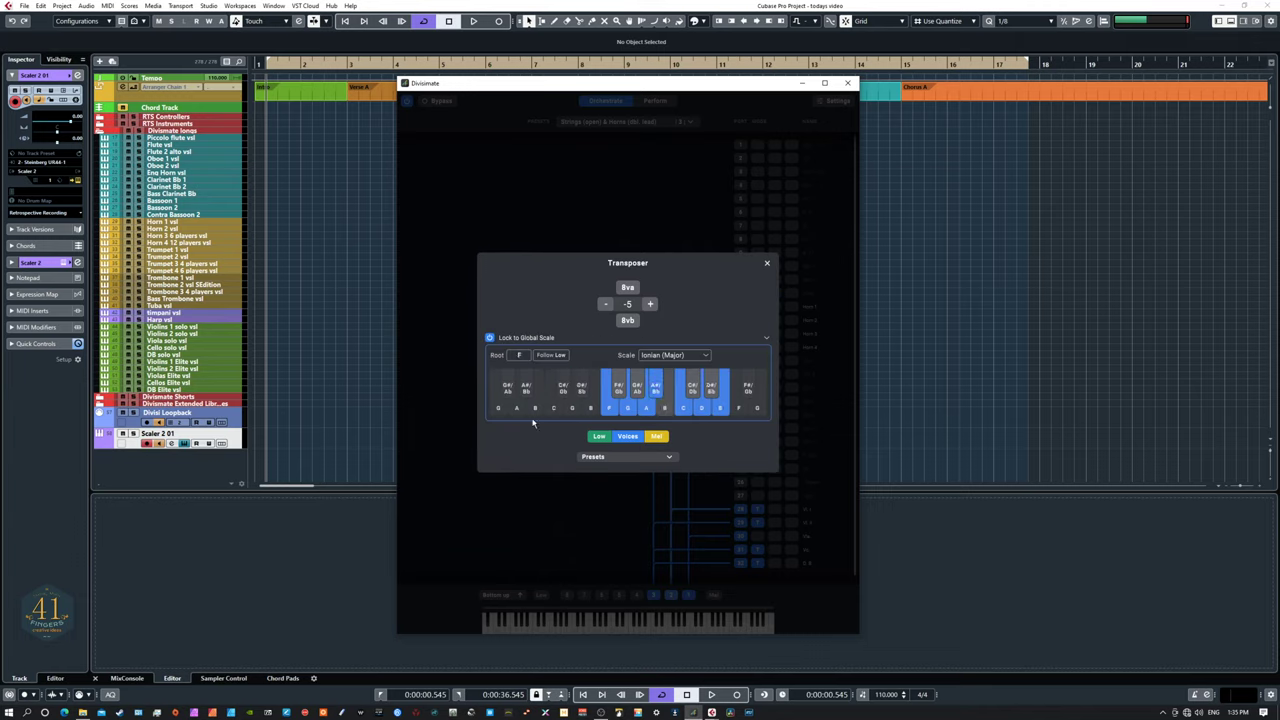
left_click(683, 356)
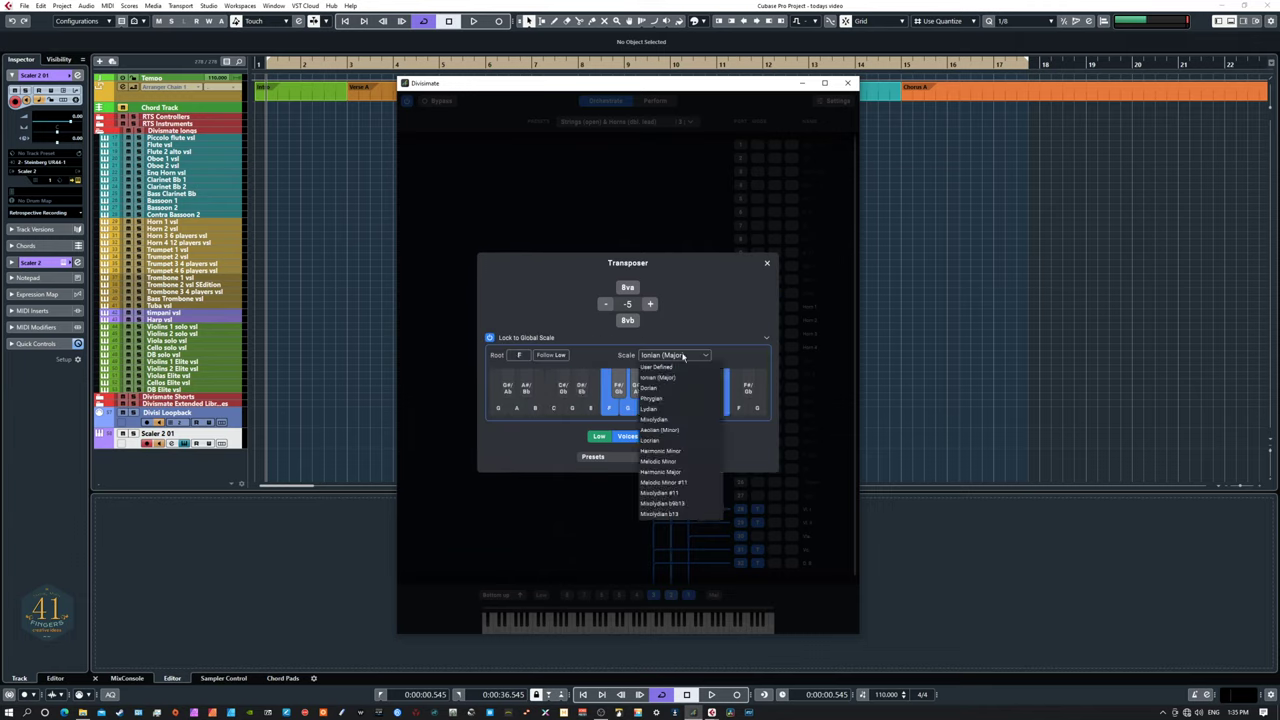
left_click(691, 431)
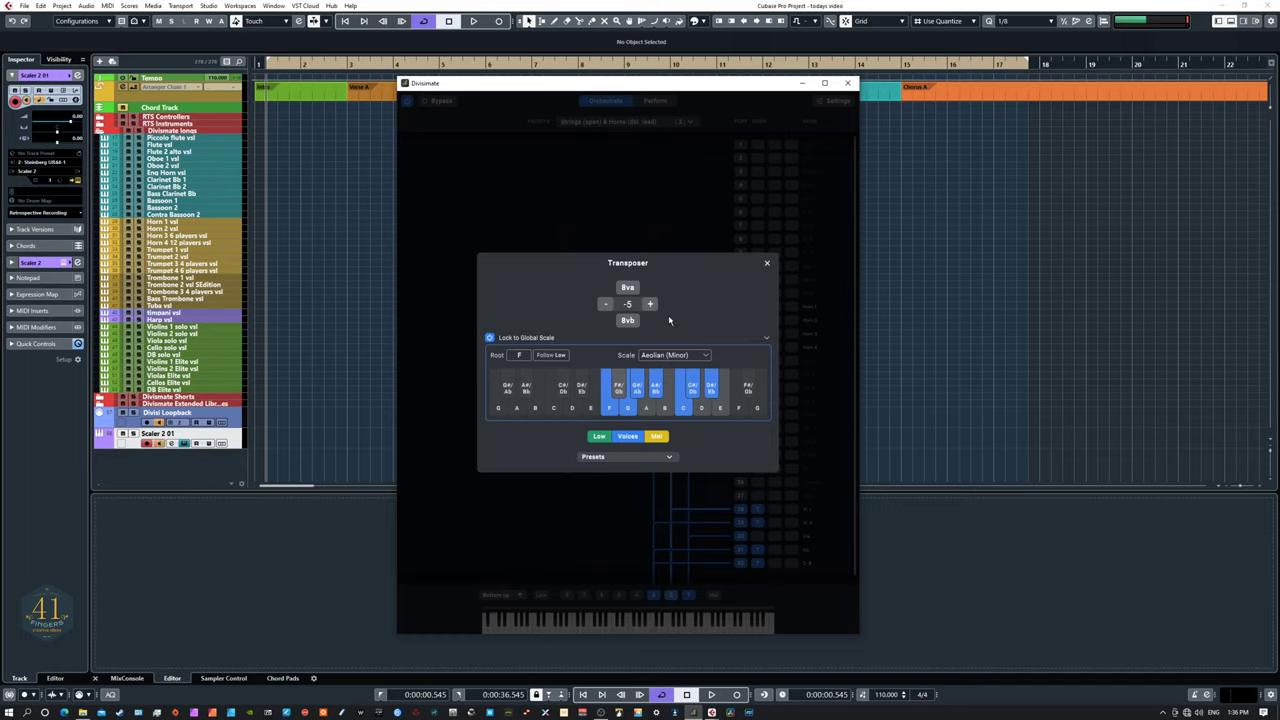
- Turn off the global scale lock for the Vc. port and close its transposer
left_click(518, 356)
left_click(518, 356)
left_click(489, 338)
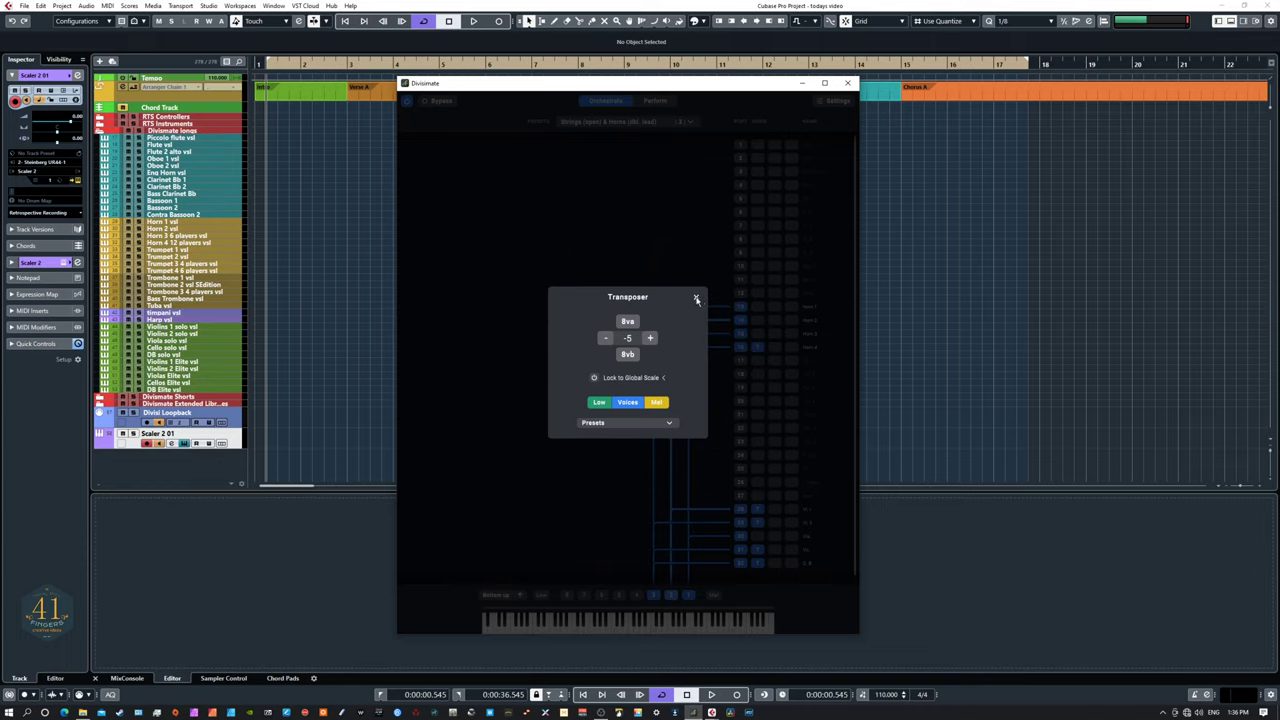
left_click(697, 300)
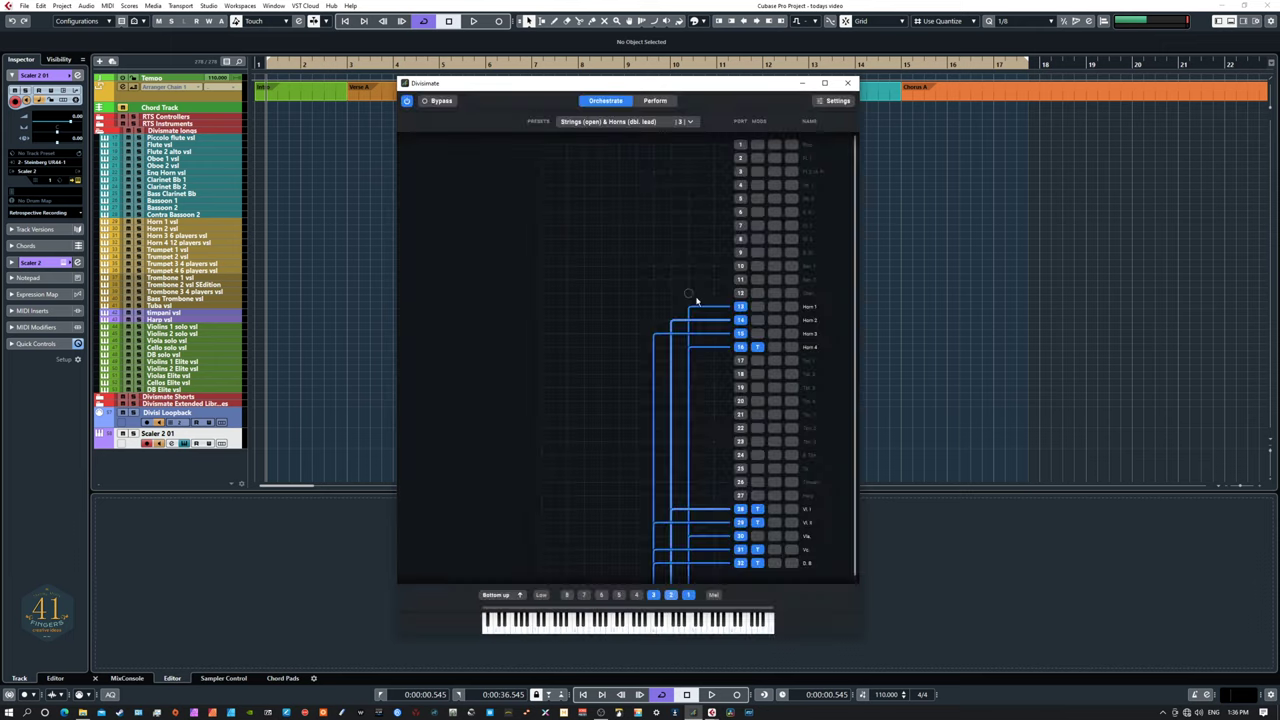
- Look over the Universal Orchestral Core presets in the Perform view and return to the Orchestrate view
left_click(655, 101)
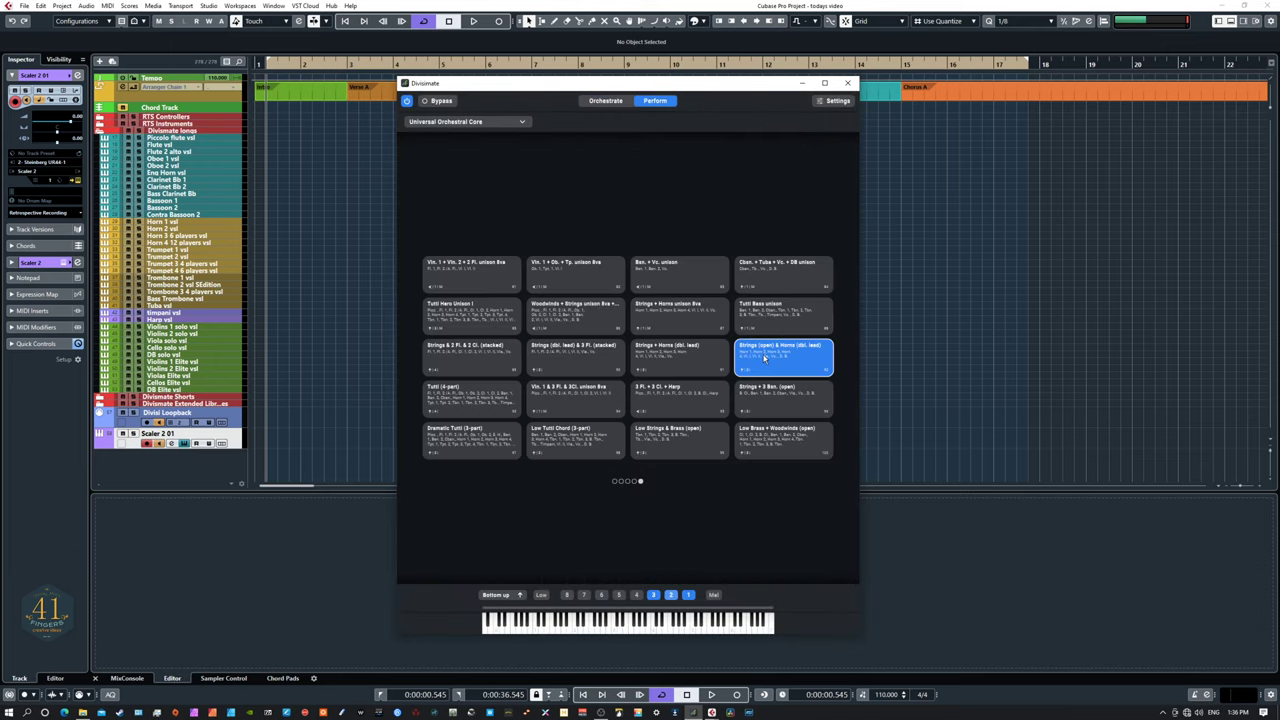
left_click(606, 101)
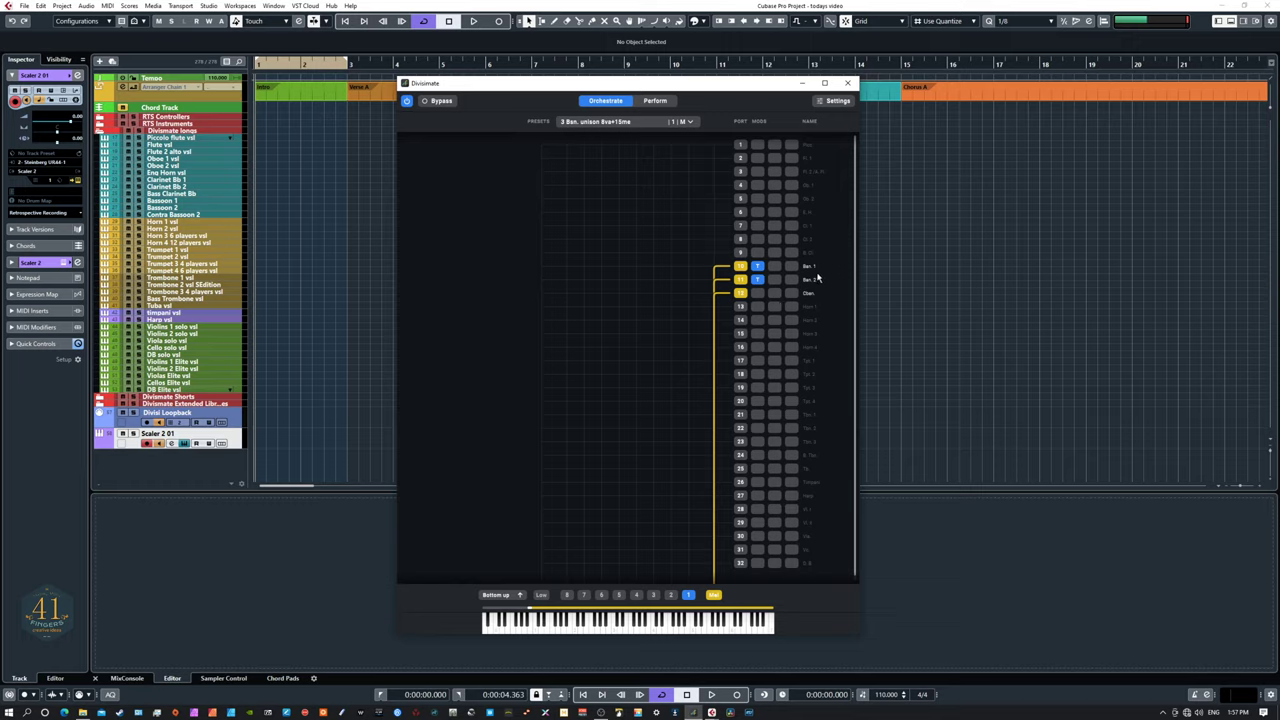
- Inspect the transposer settings of Bsn. 1 and Bsn. 2 in the 3 Bsn. unison 8va+15ma preset
left_click(760, 266)
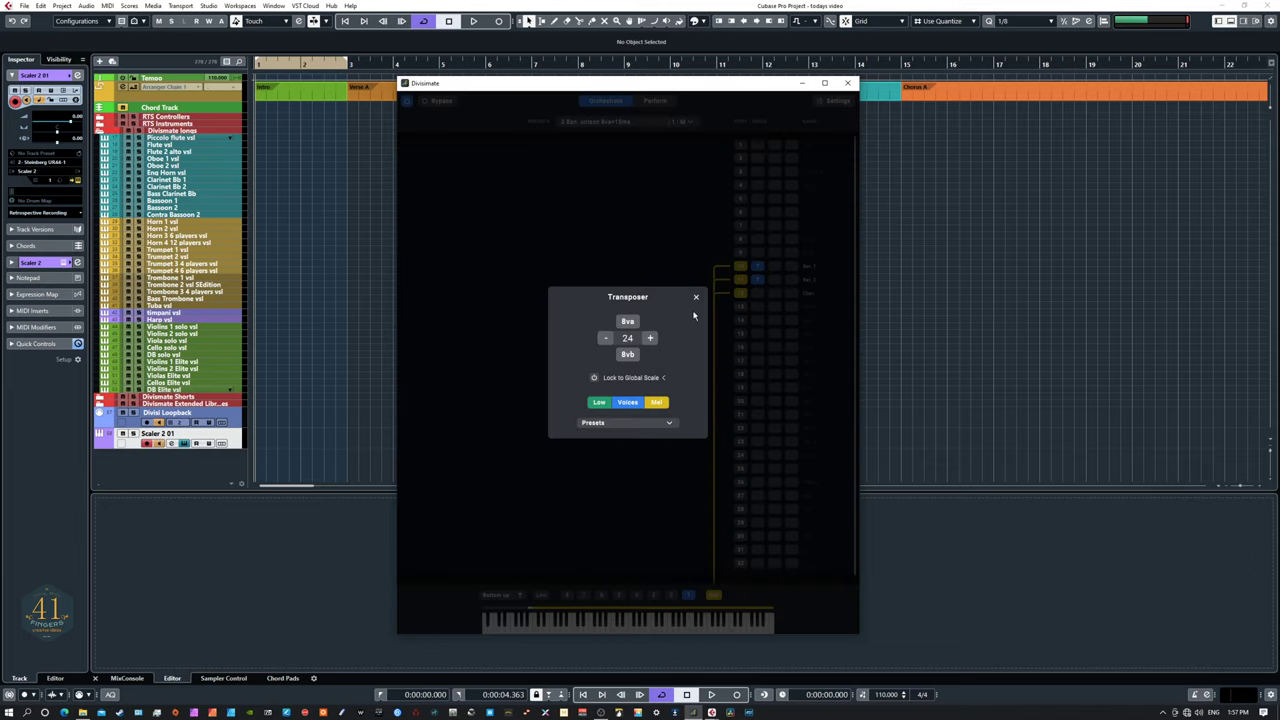
left_click(697, 299)
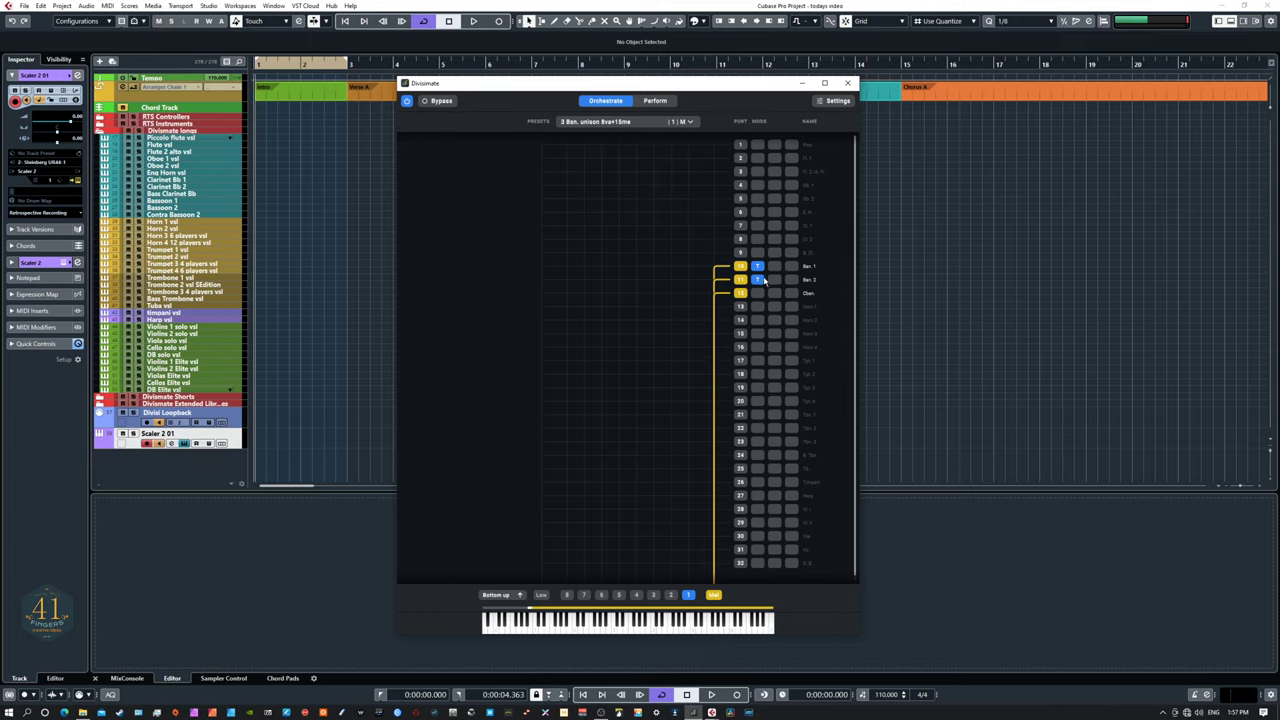
left_click(756, 280)
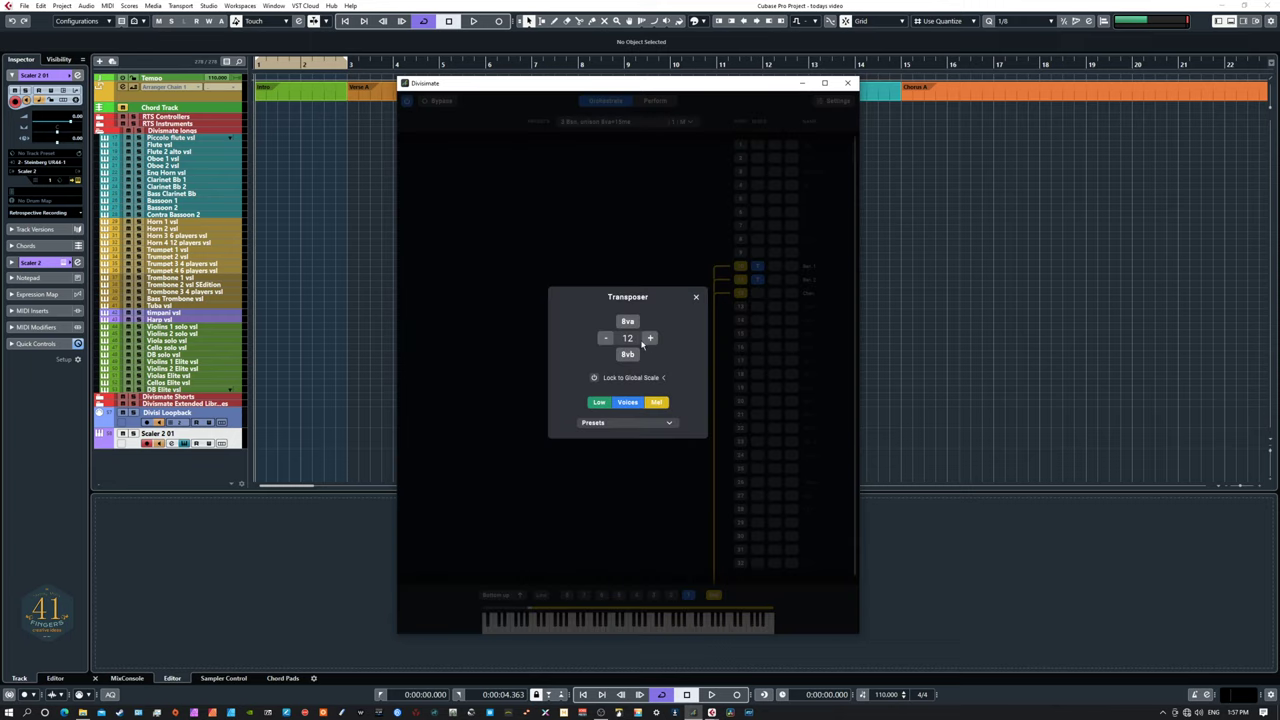
left_click(697, 298)
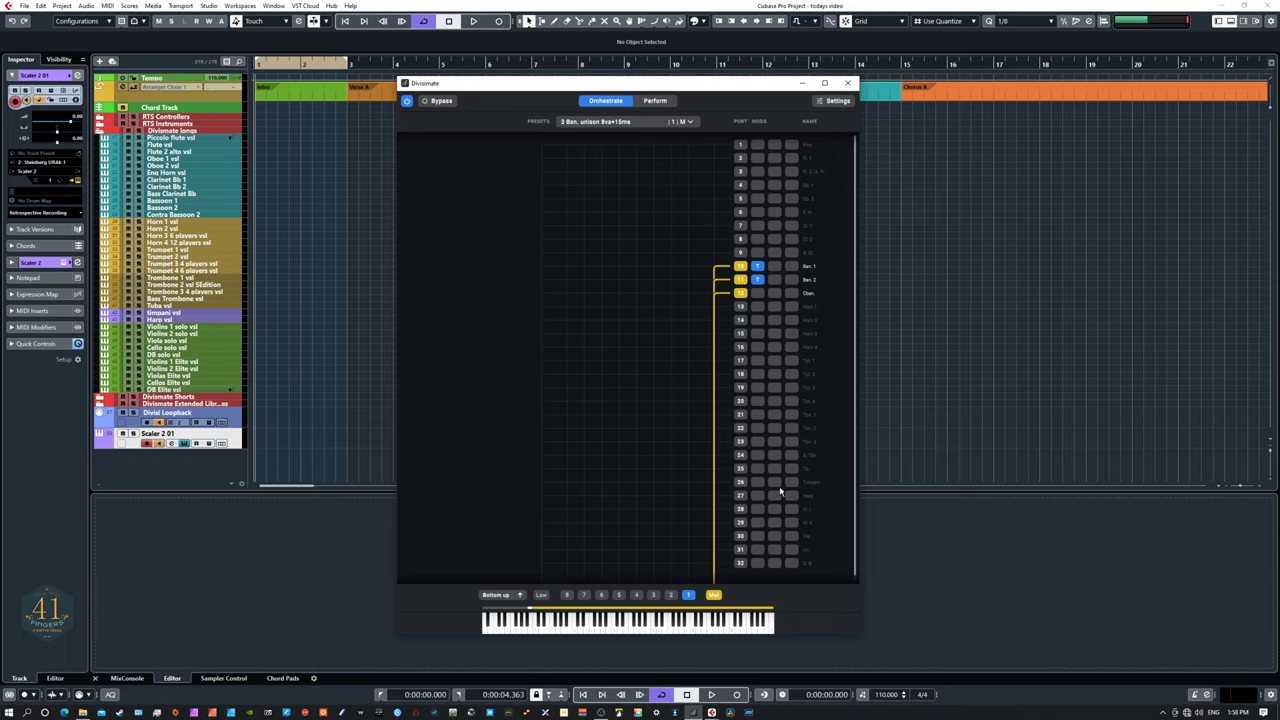
- Switch to Cubase, insert the Scaler 2 01 retrospective recording as a linear recording, and slightly enlarge the lower editor
left_click(204, 459)
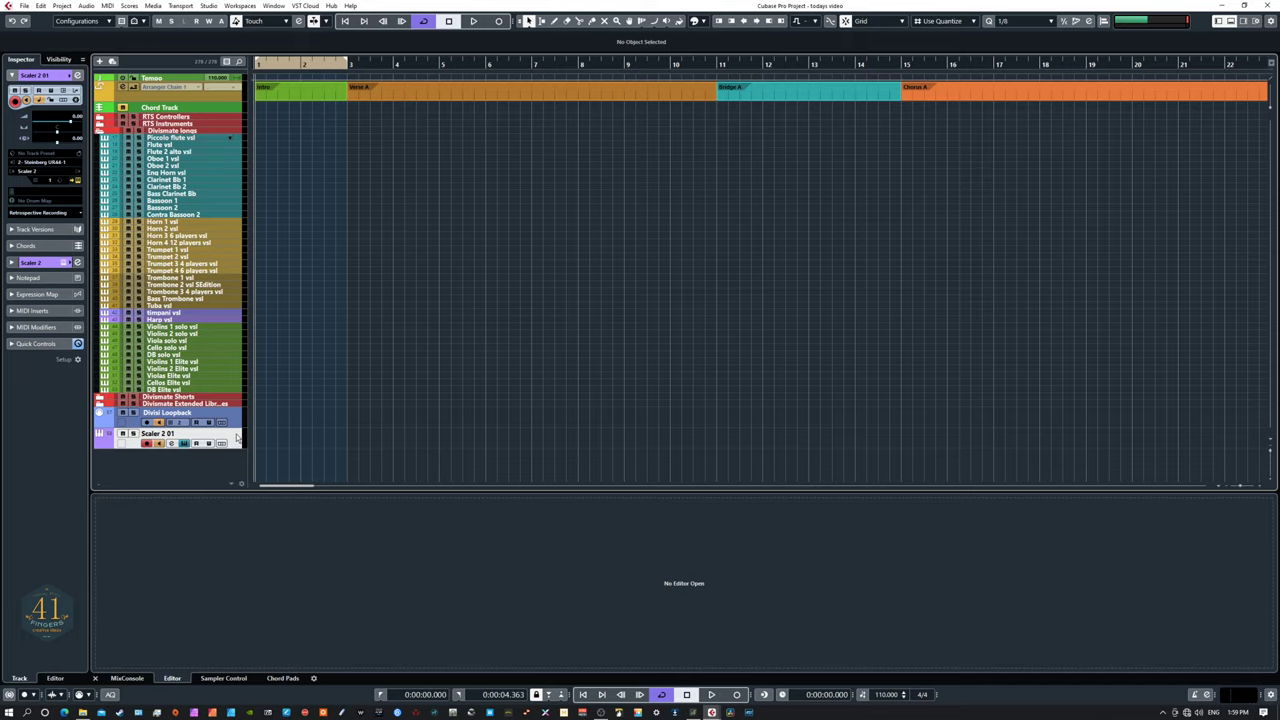
left_click(68, 213)
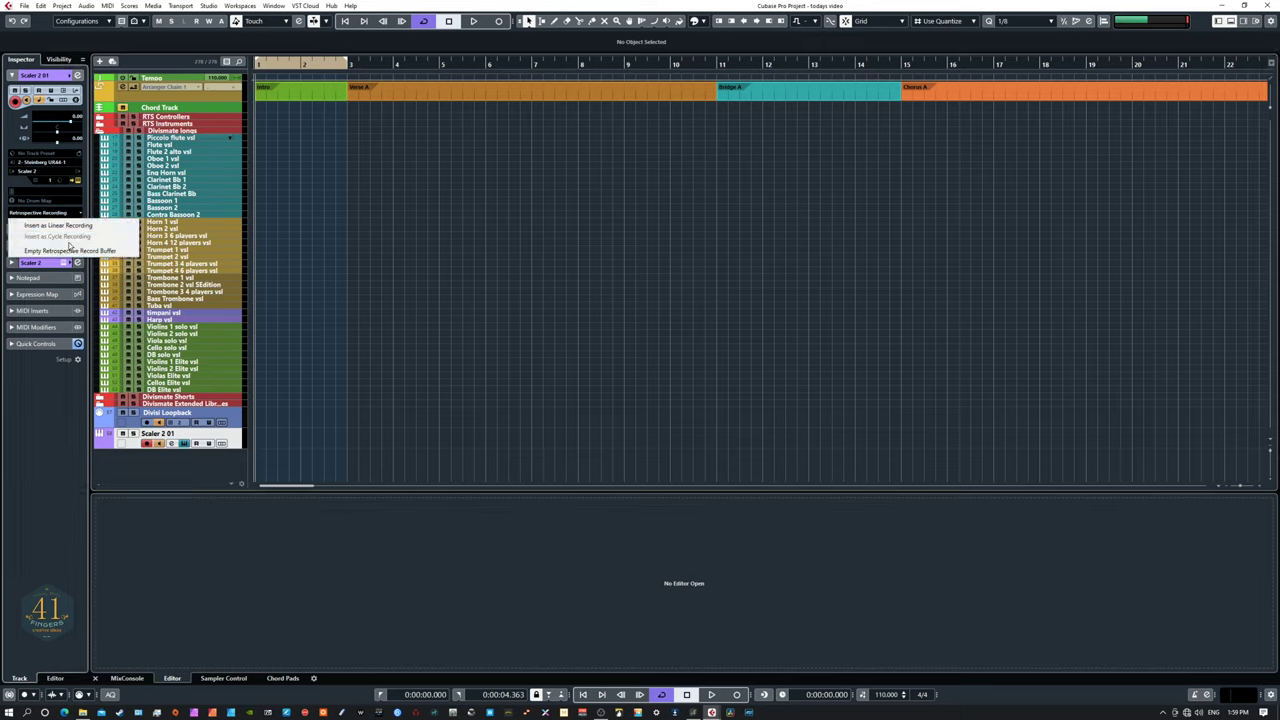
left_click(57, 225)
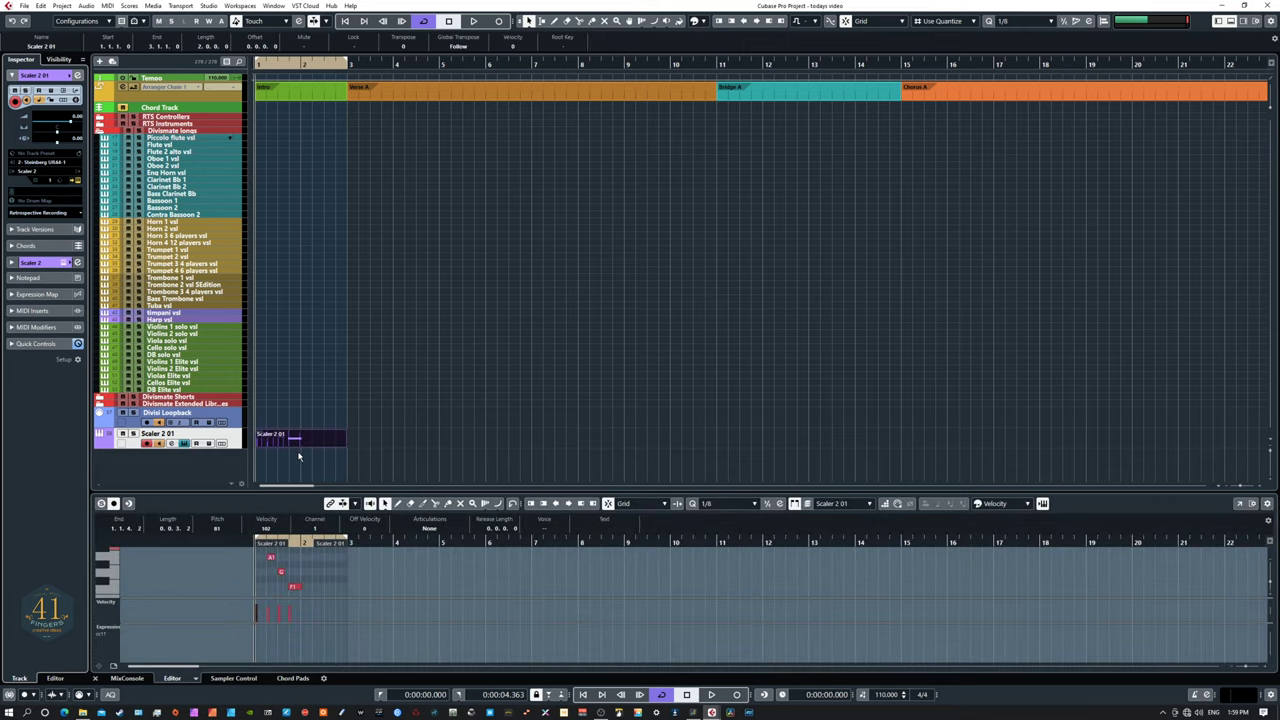
left_click(308, 447)
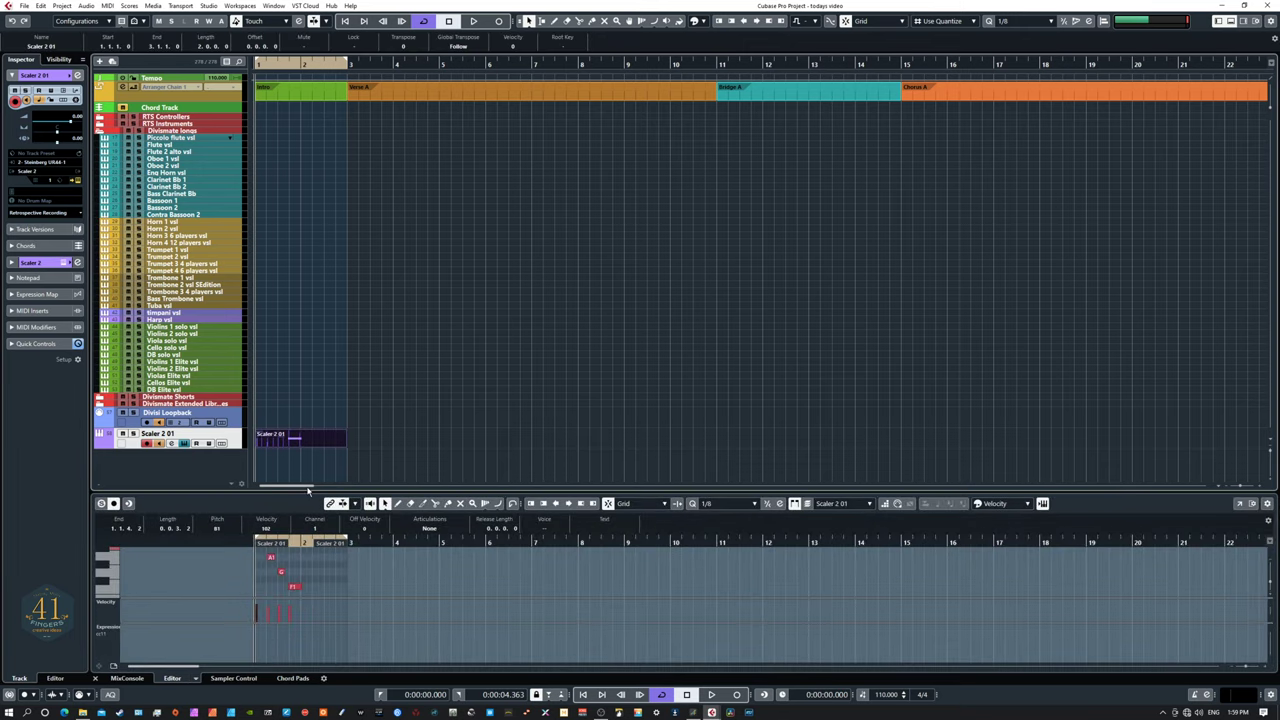
left_click_drag(304, 492, 324, 475)
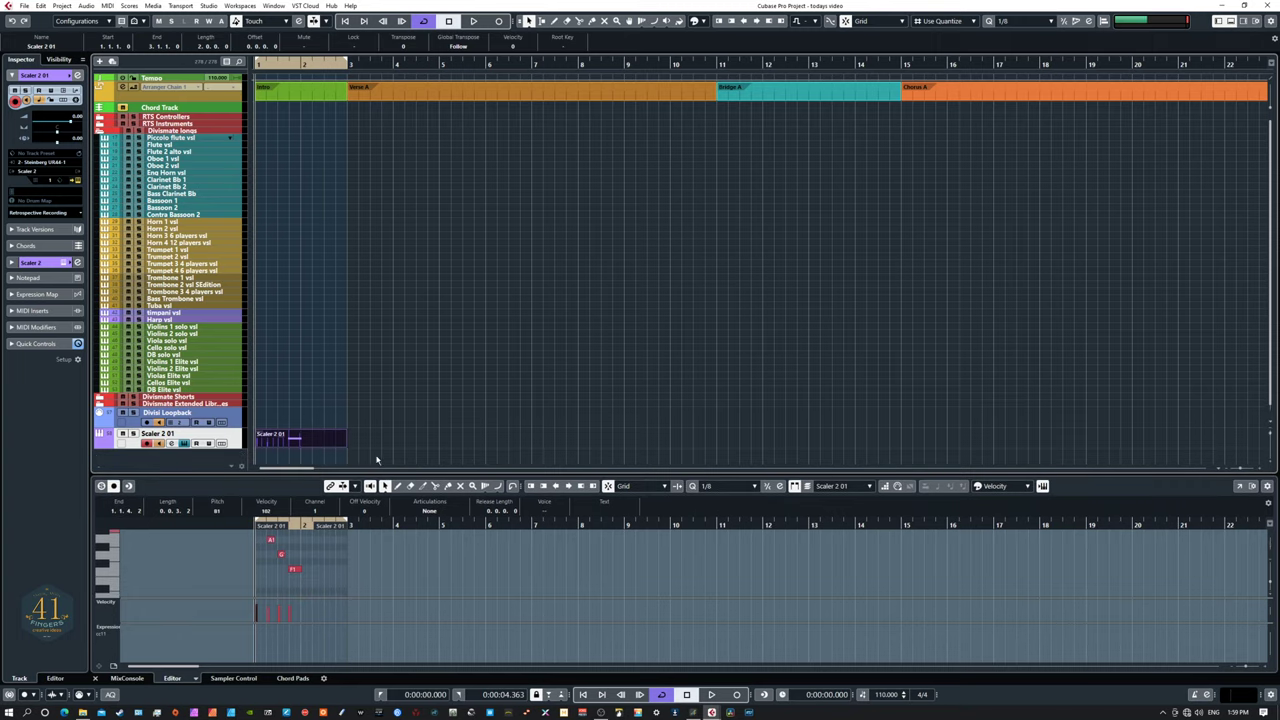
- Play back the captured Scaler 2 01 part and return the cursor to the project start
key("space")
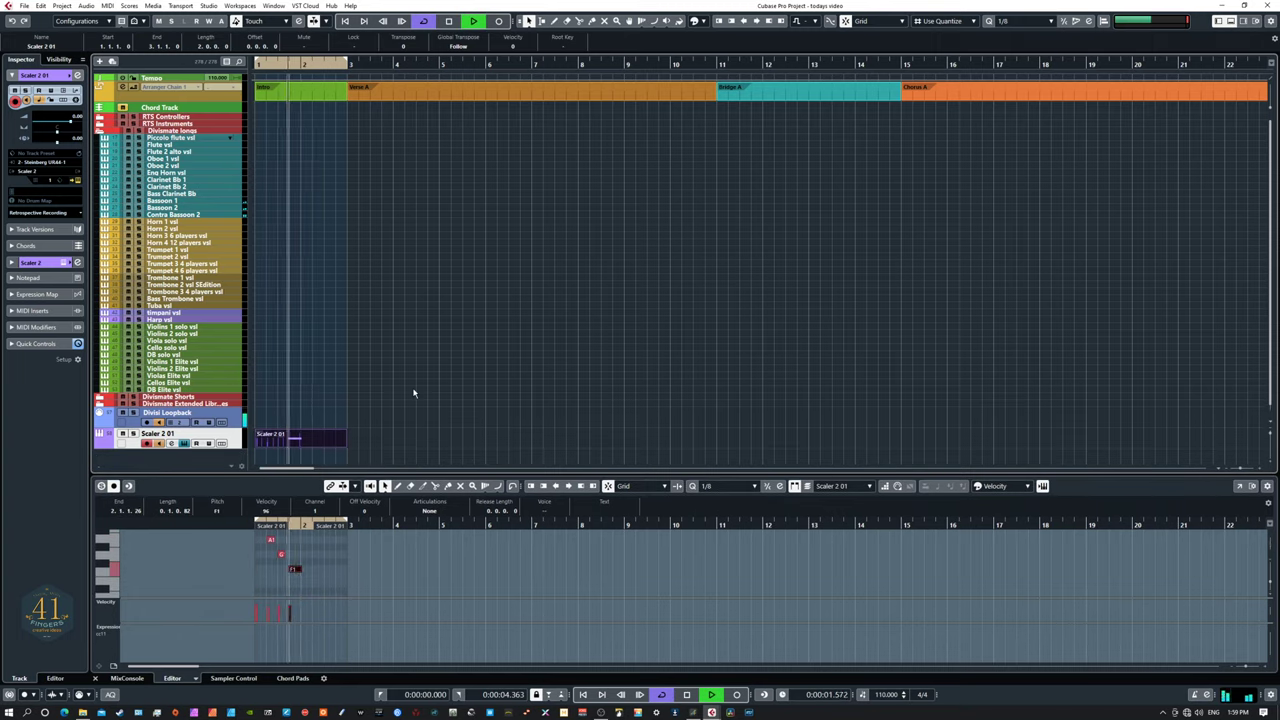
key("space")
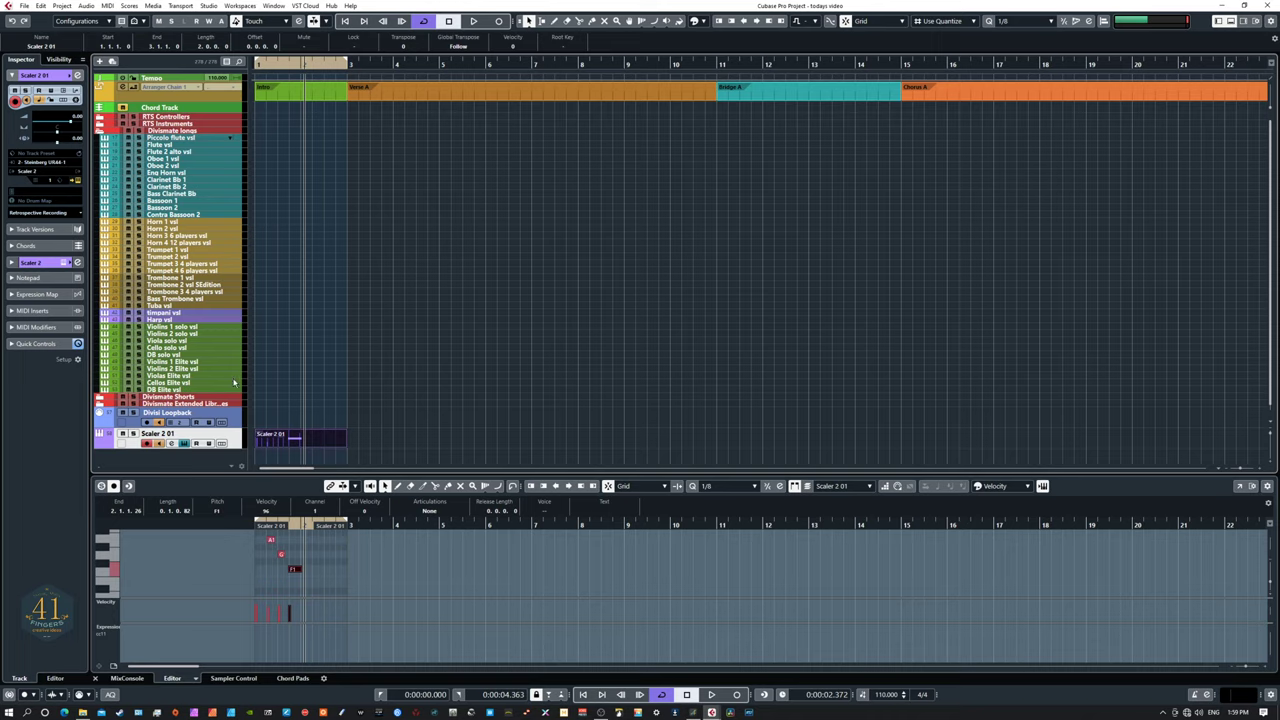
key("Home")
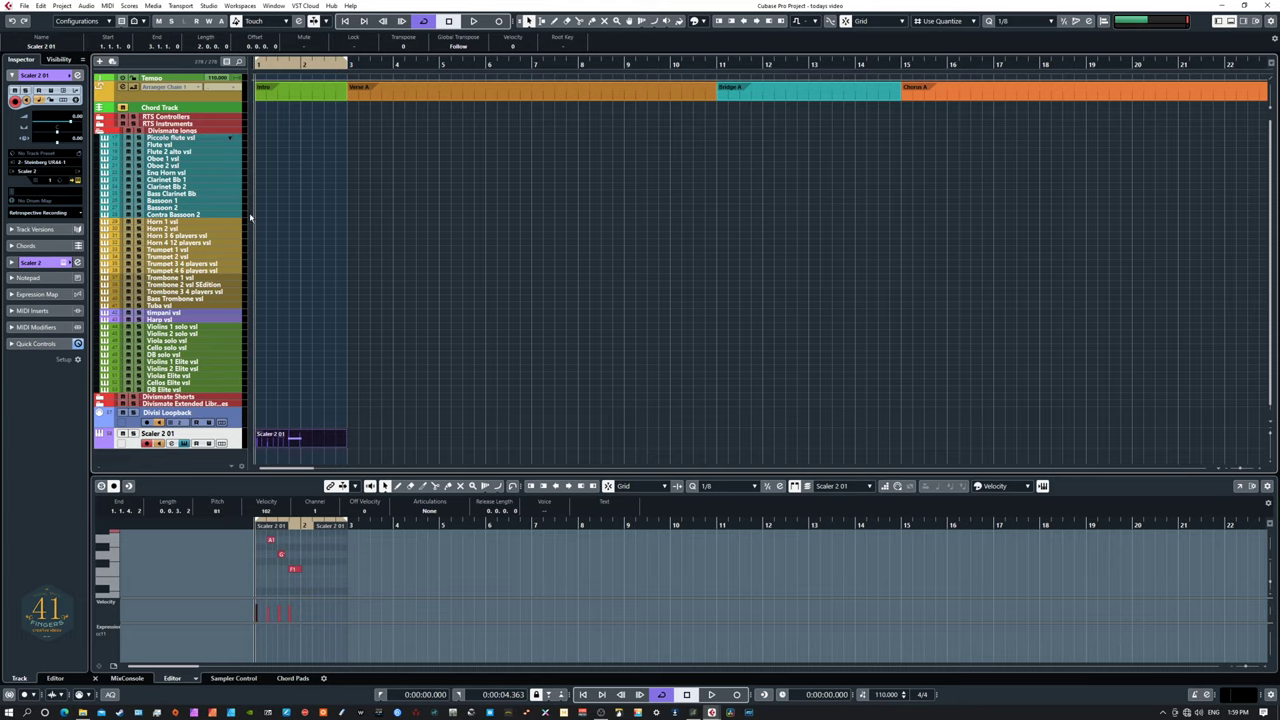
- Select all Divisimate longs tracks from Piccolo flute vsl to DB Elite vsl and record the Divisimate output onto them
left_click(213, 138)
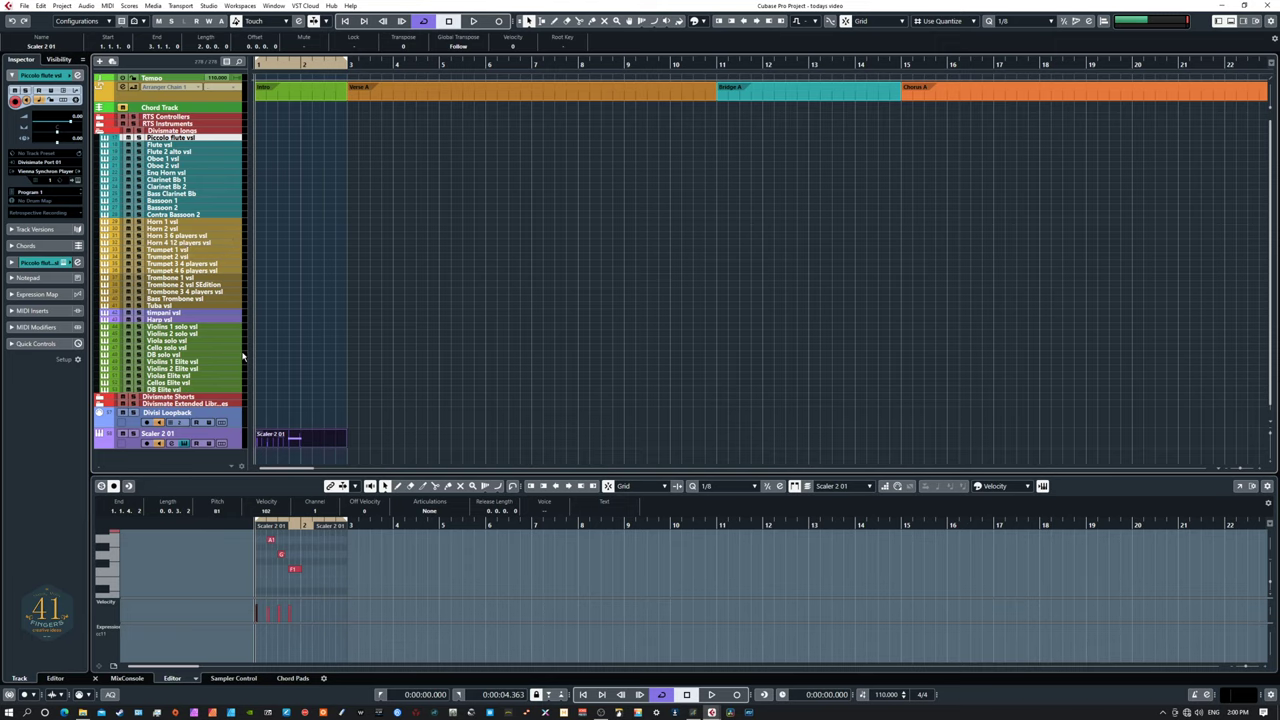
left_click(218, 390, "shift")
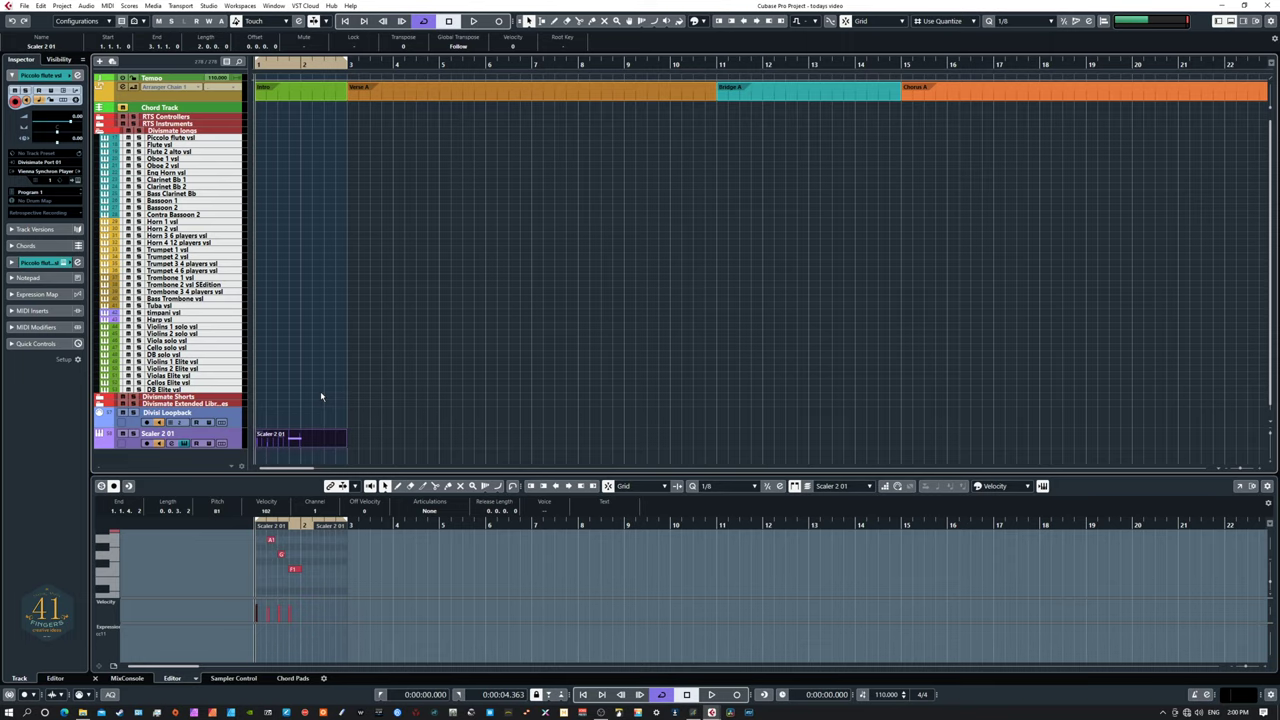
key("KP_Multiply")
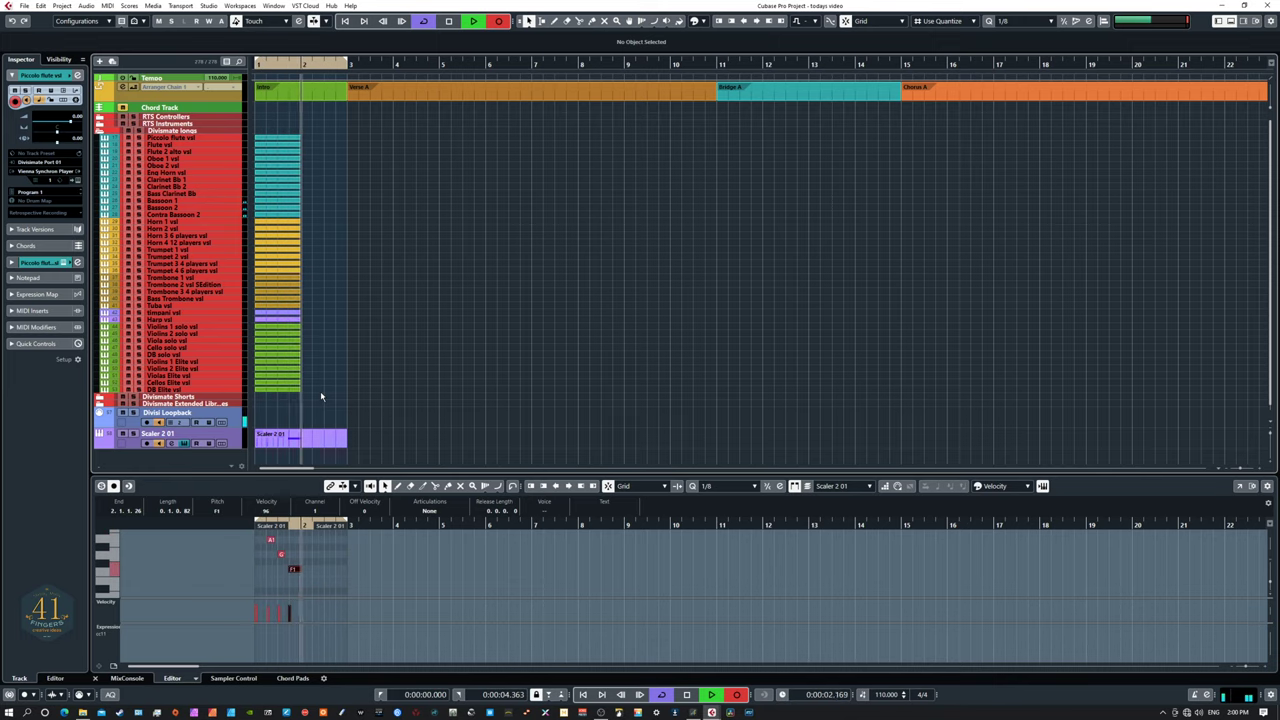
key("space")
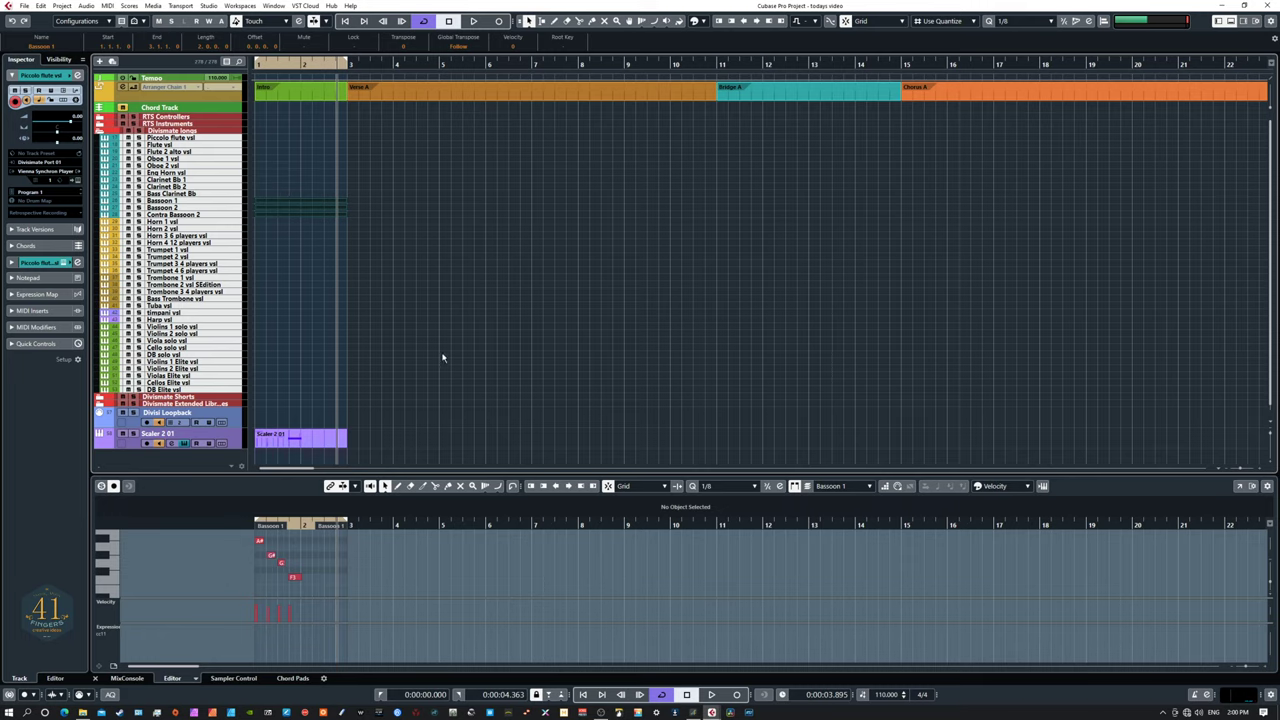
- Examine the recorded Bassoon 2 notes in an enlarged editor and shrink the editor again
left_click(277, 207)
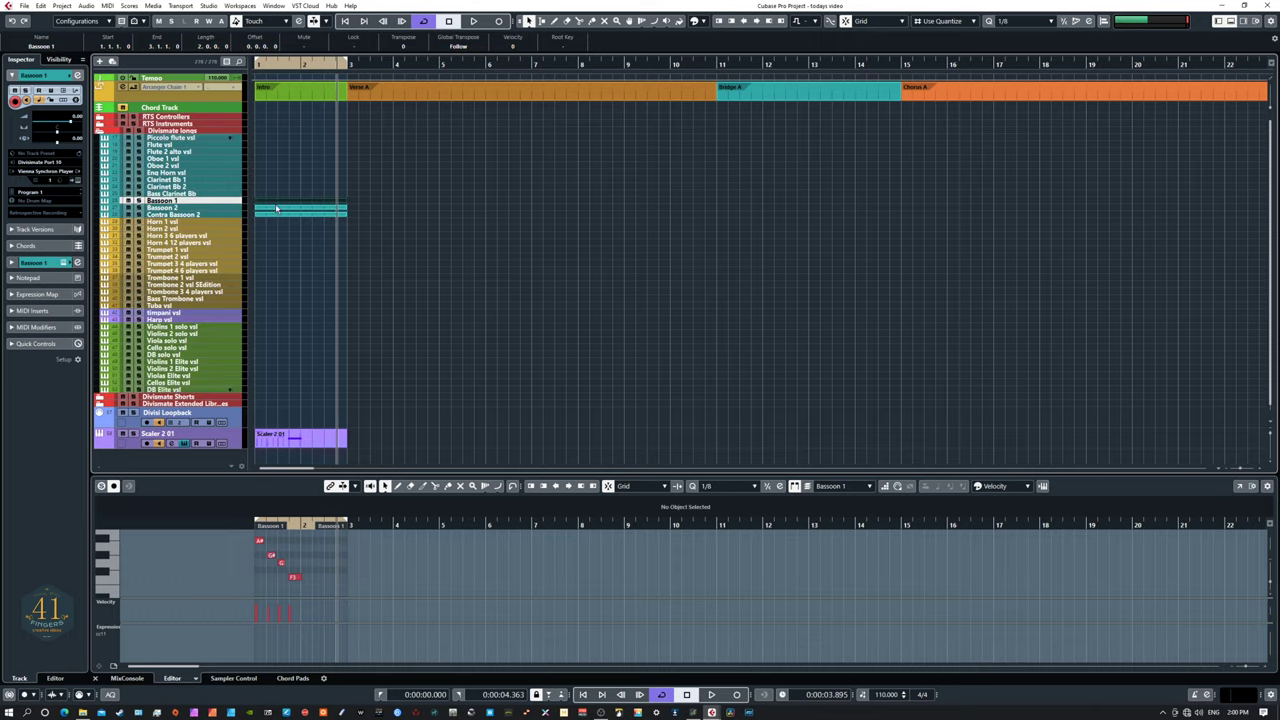
left_click_drag(277, 208, 278, 210)
left_click_drag(359, 472, 360, 258)
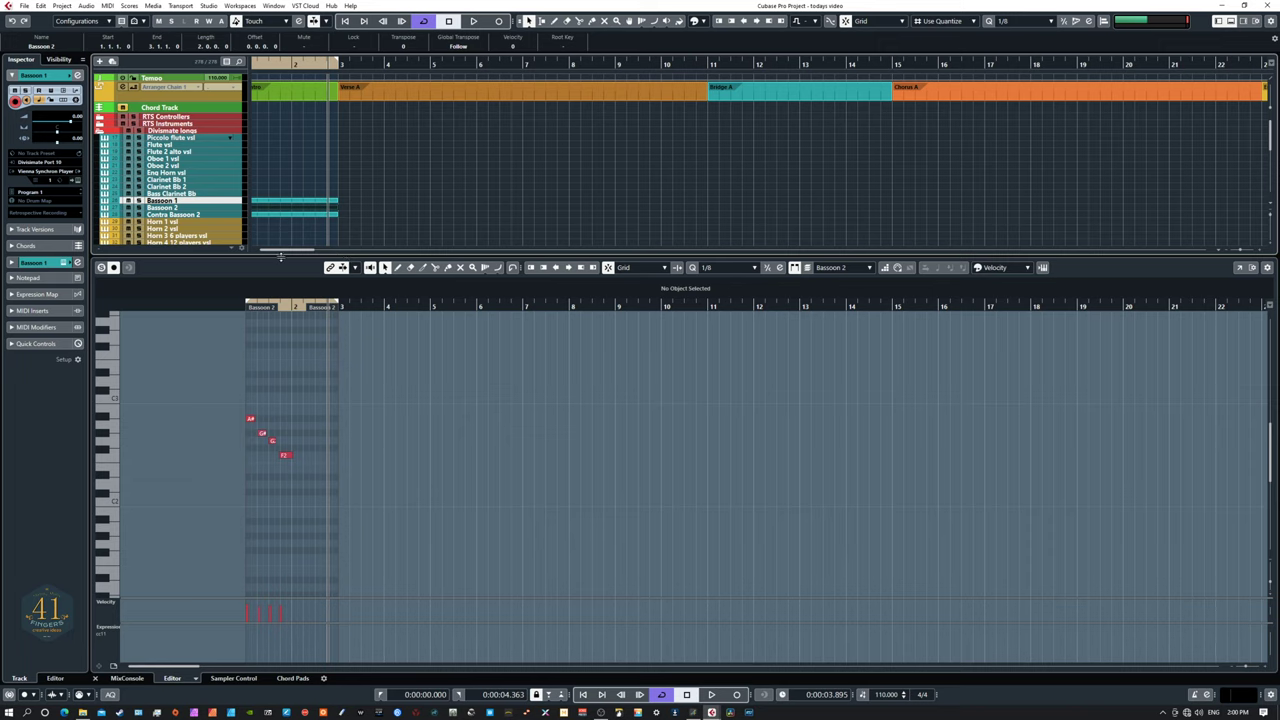
left_click_drag(268, 256, 410, 484)
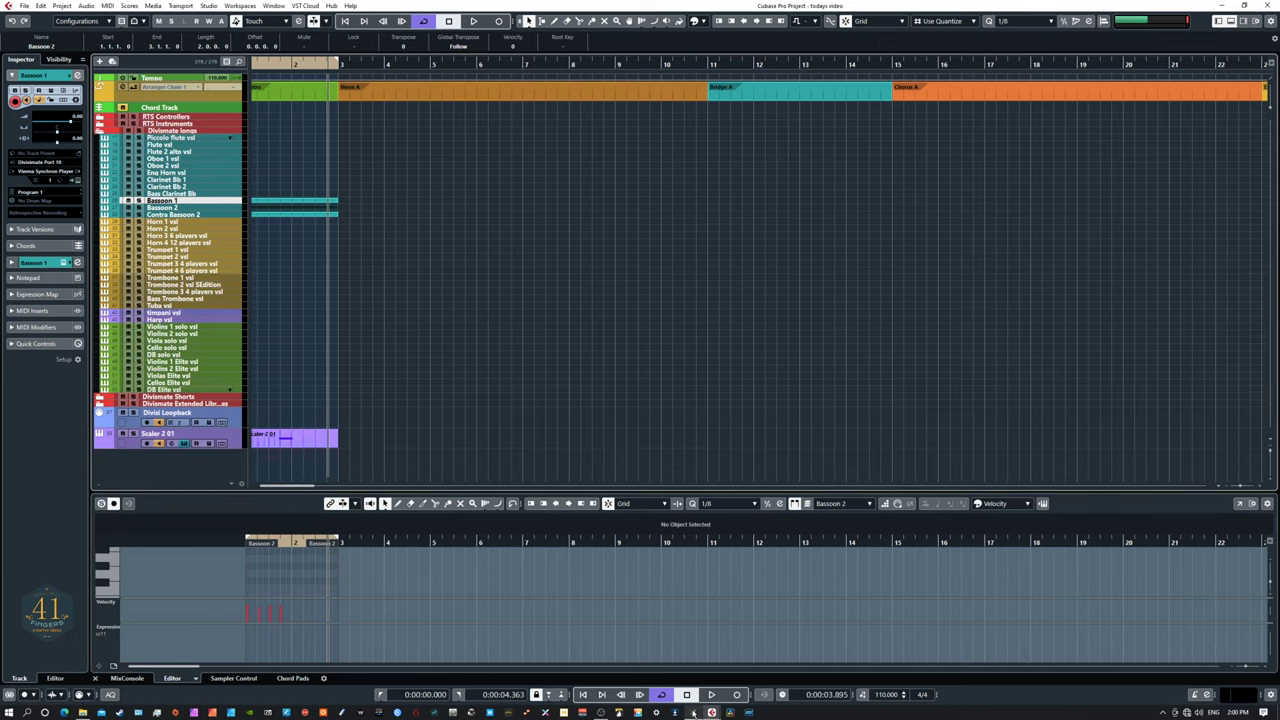
- Switch to Divisimate, load the Dramatic Tutti (3-part) preset, and display its orchestration routing
mouse_move(690, 712)
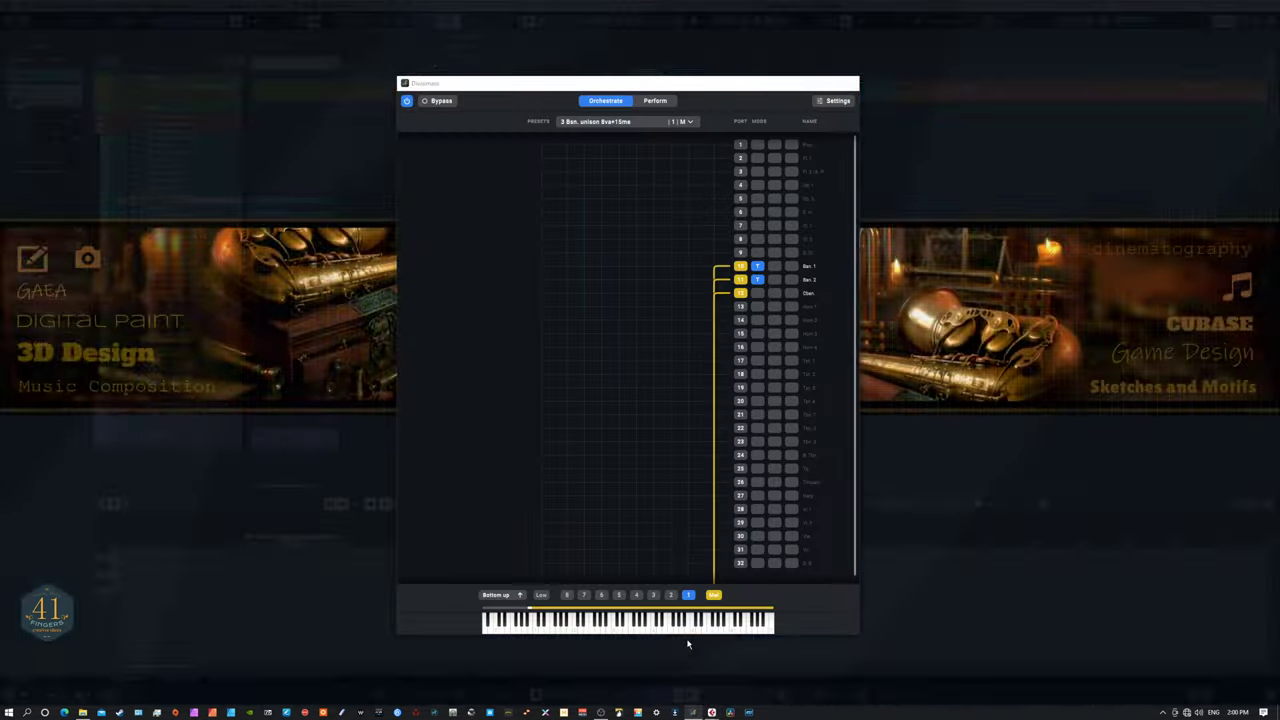
left_click(686, 650)
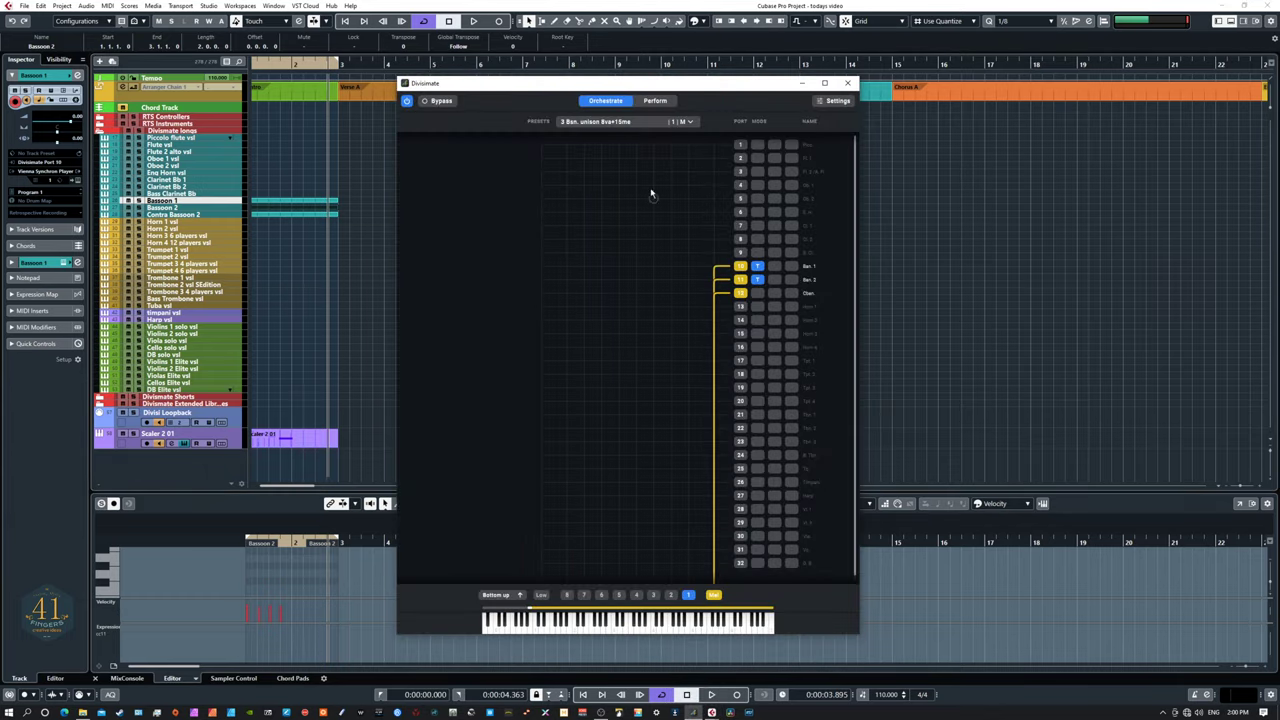
left_click(658, 102)
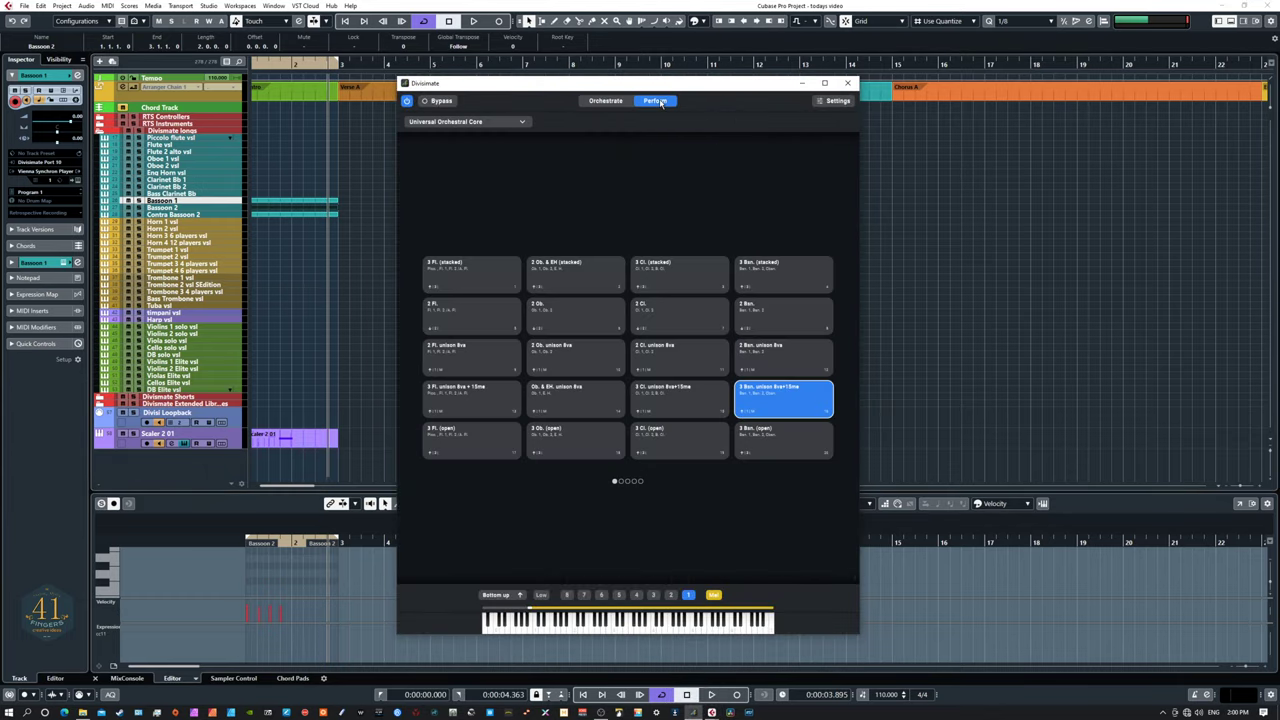
left_click(641, 482)
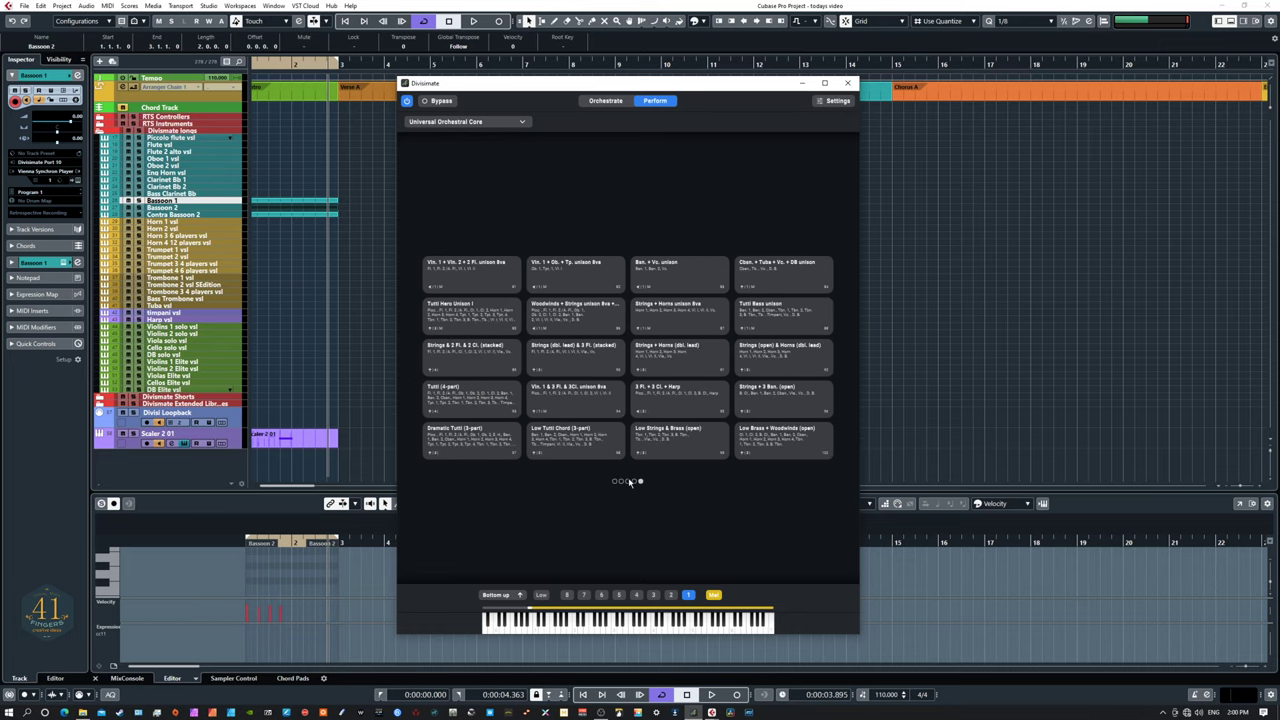
left_click(465, 444)
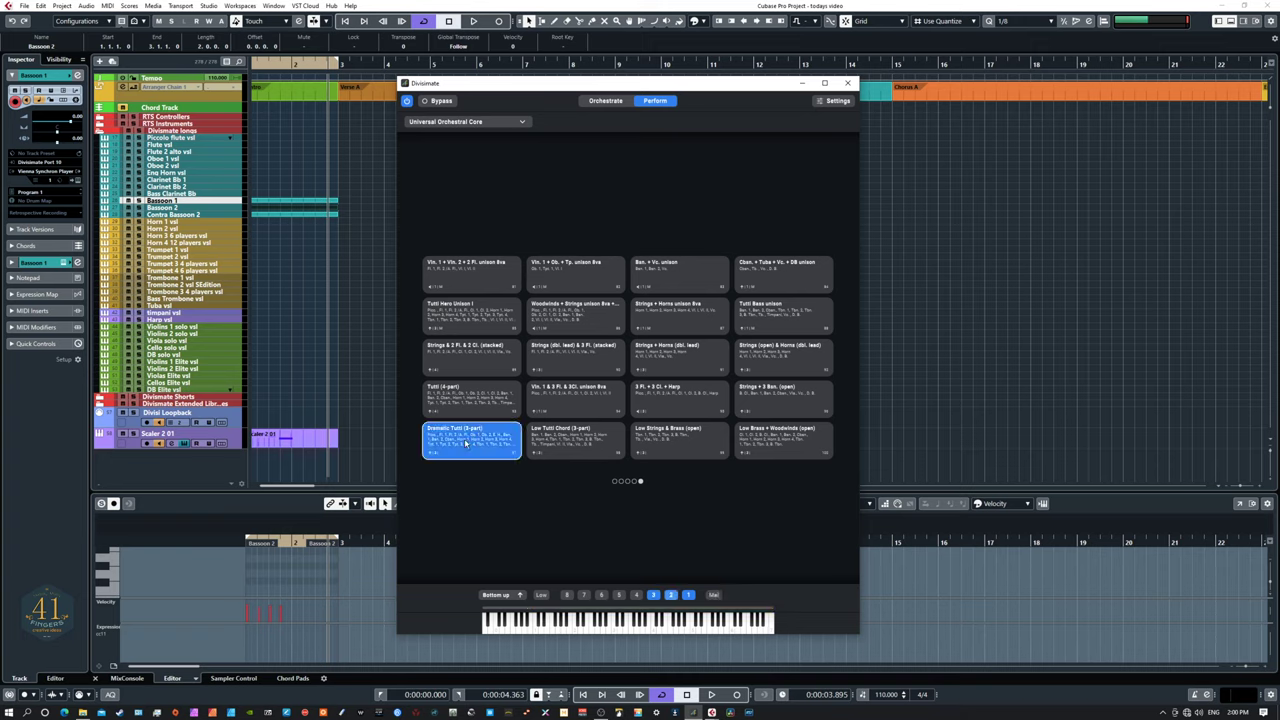
left_click(605, 102)
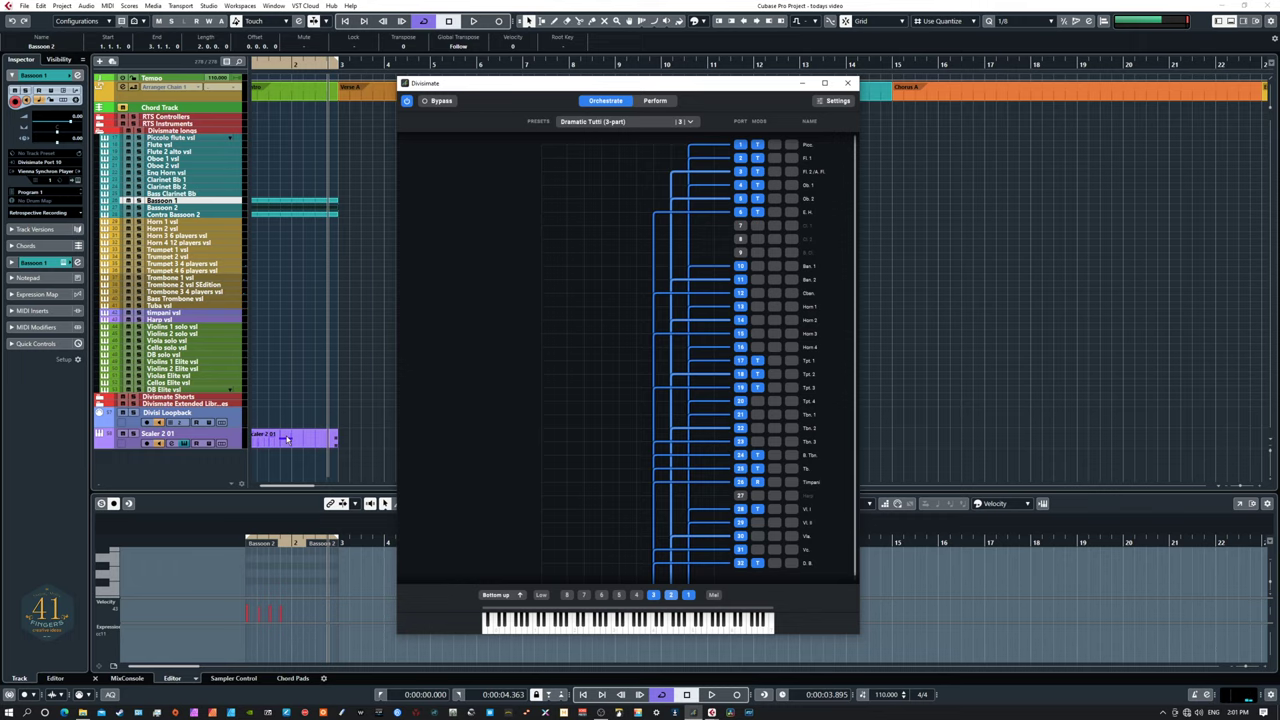
- In Cubase, replace the Scaler 2 01 part with the latest retrospective recording inserted as a linear recording
left_click(230, 441)
left_click(293, 442)
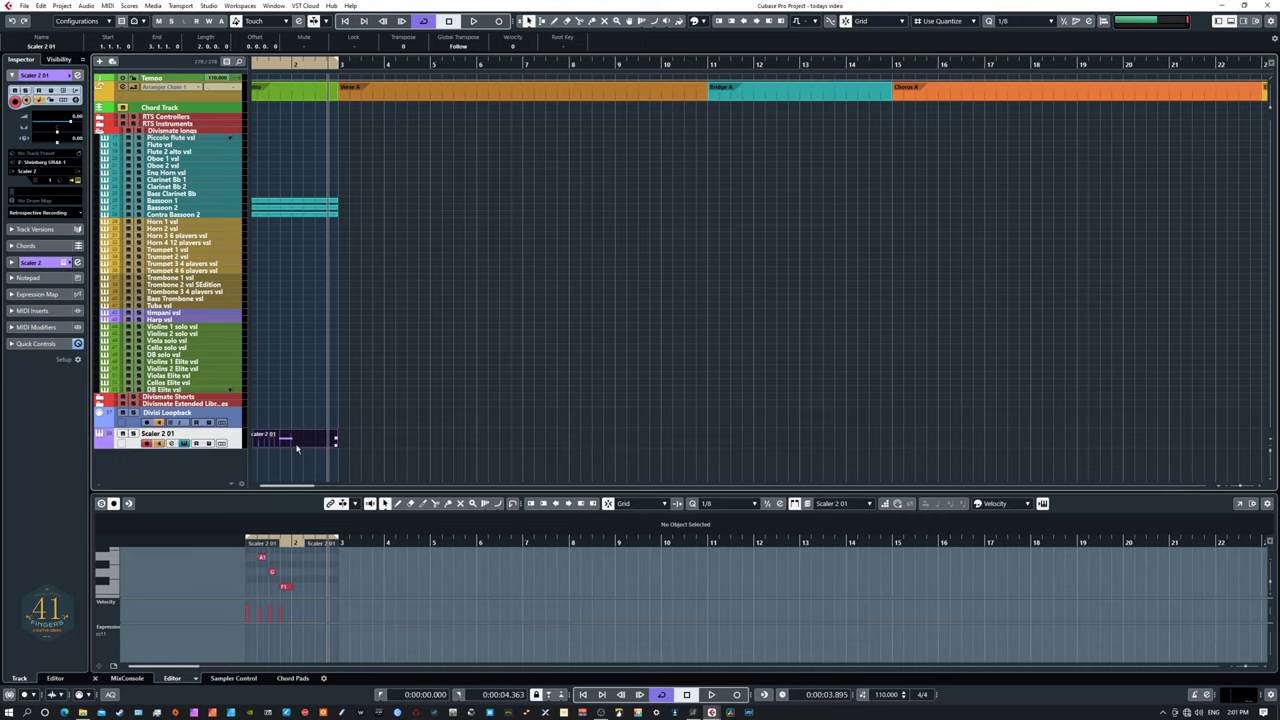
key("Delete")
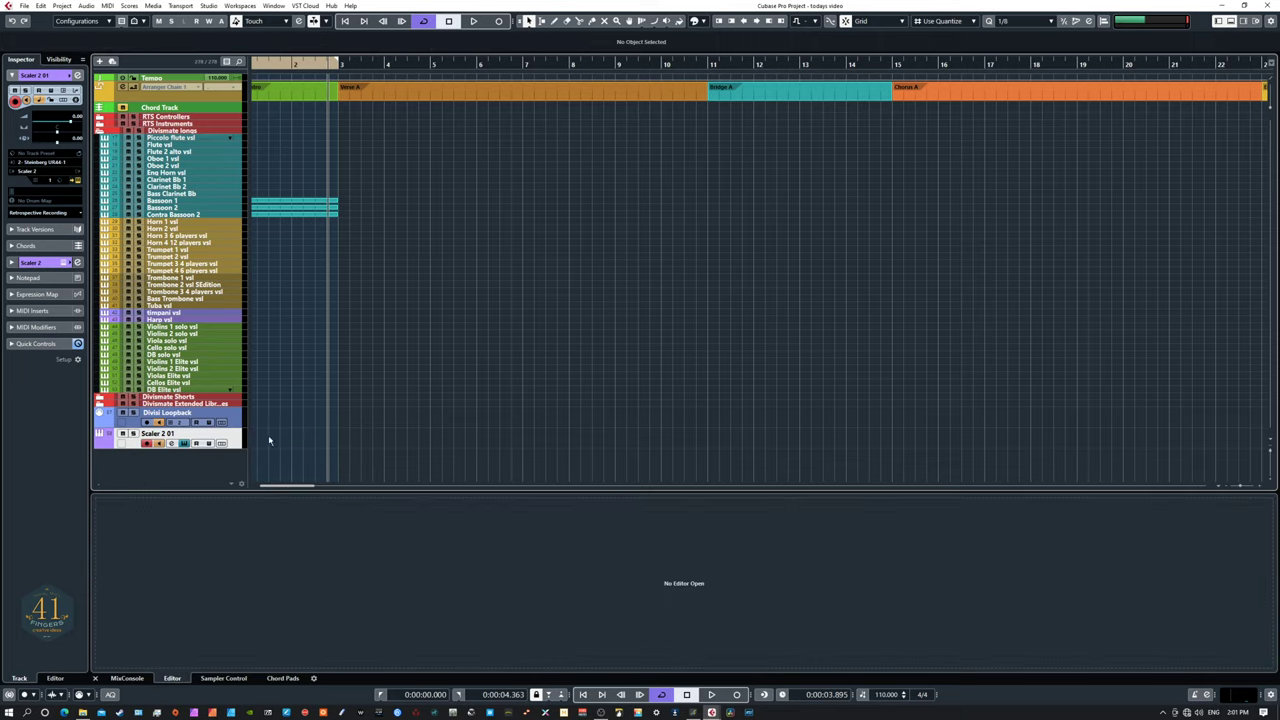
left_click(50, 214)
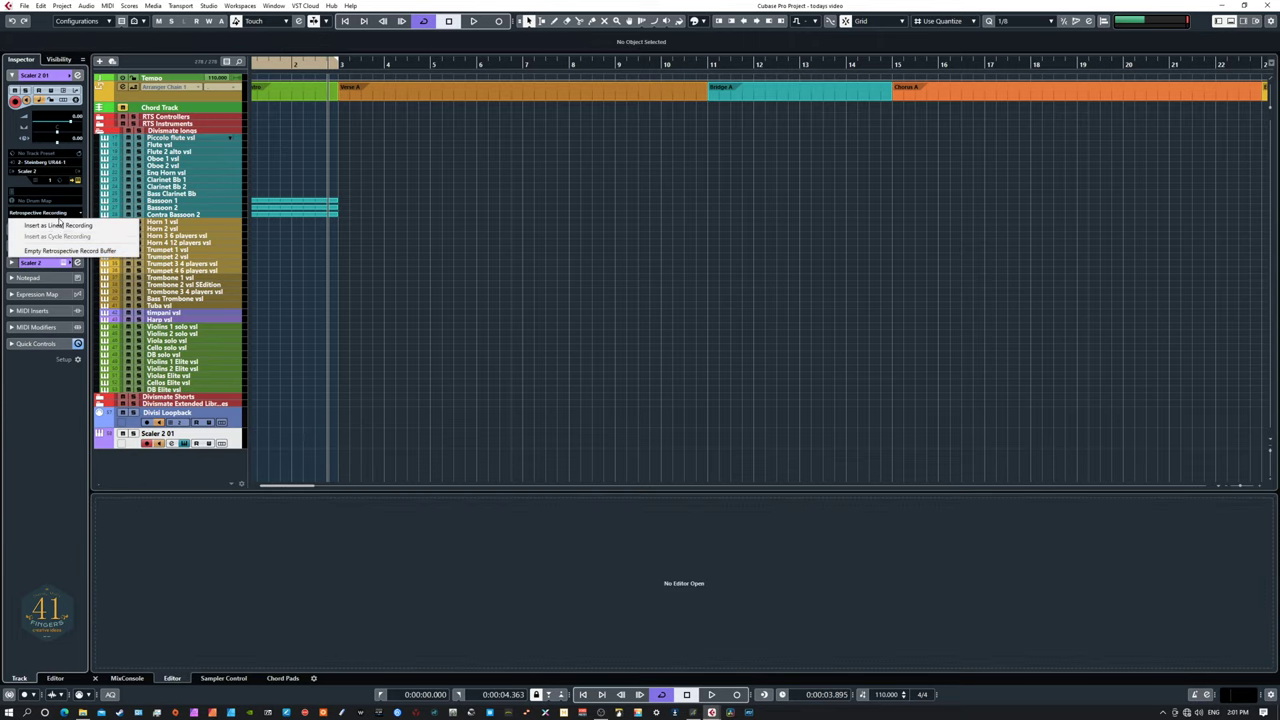
left_click(57, 225)
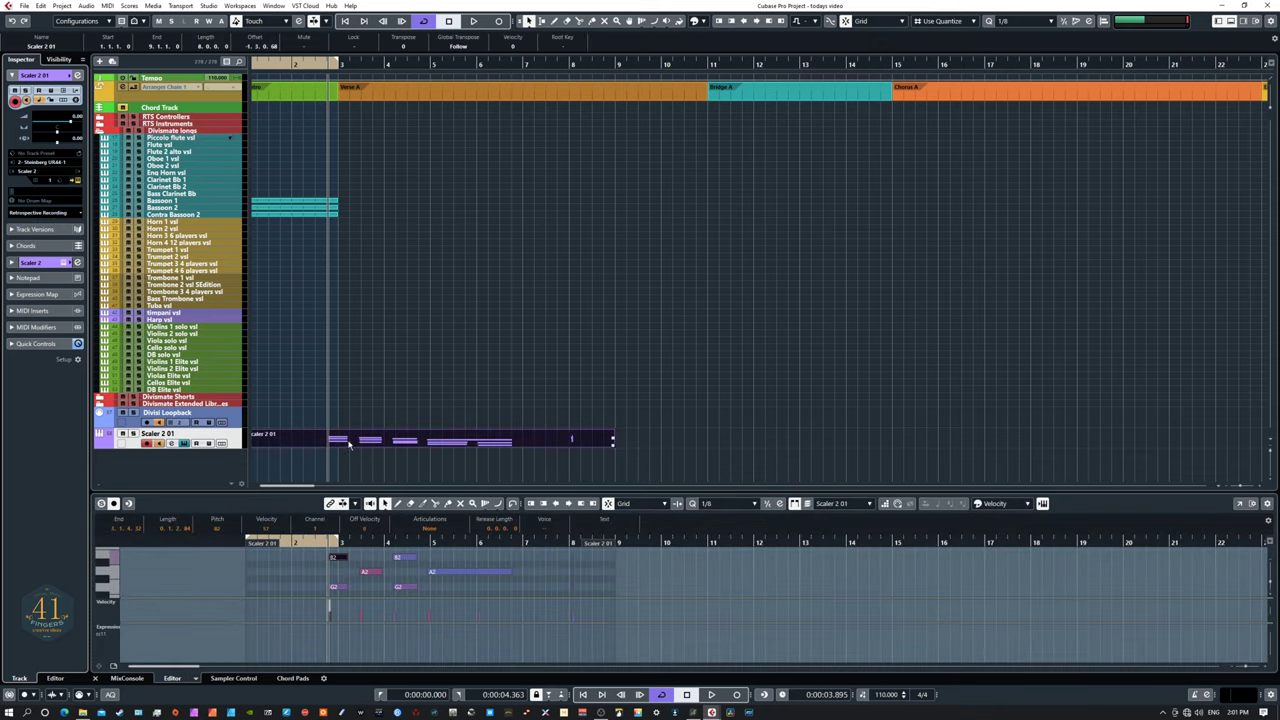
- Delete the recorded parts on Bassoon 1, Bassoon 2 and Contra Bassoon 2, and briefly run playback
left_click(295, 228)
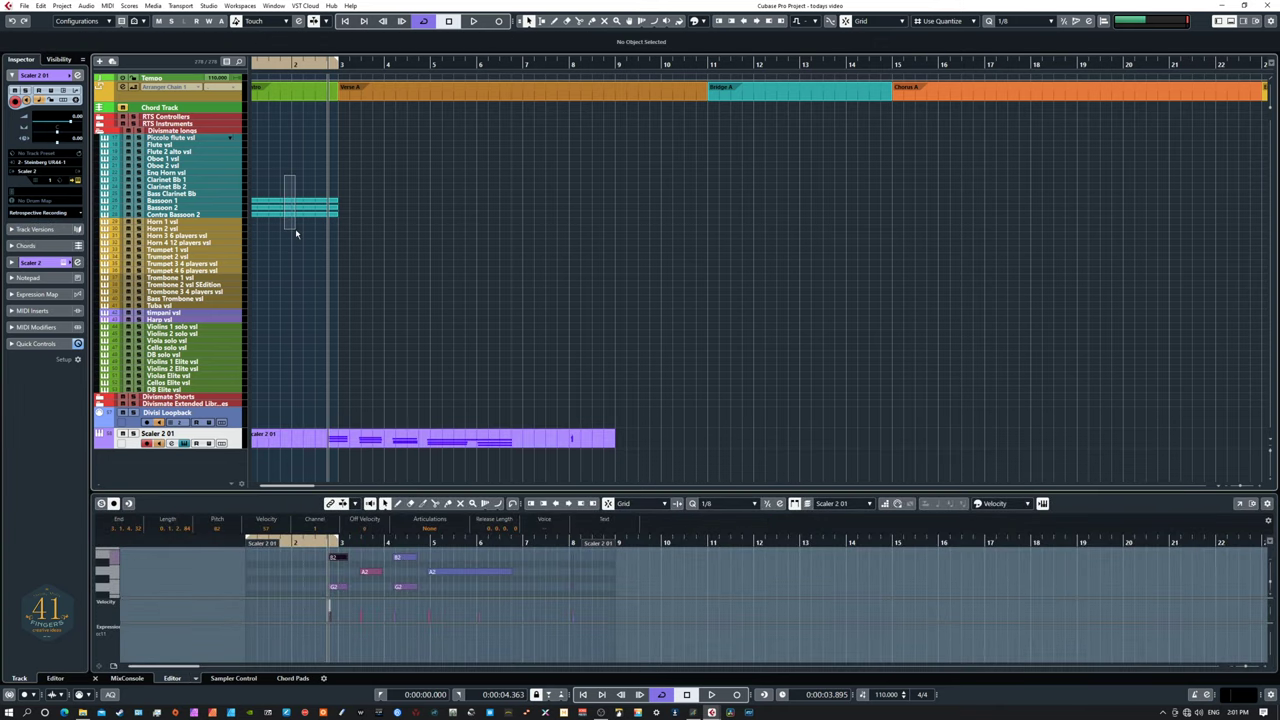
key("space")
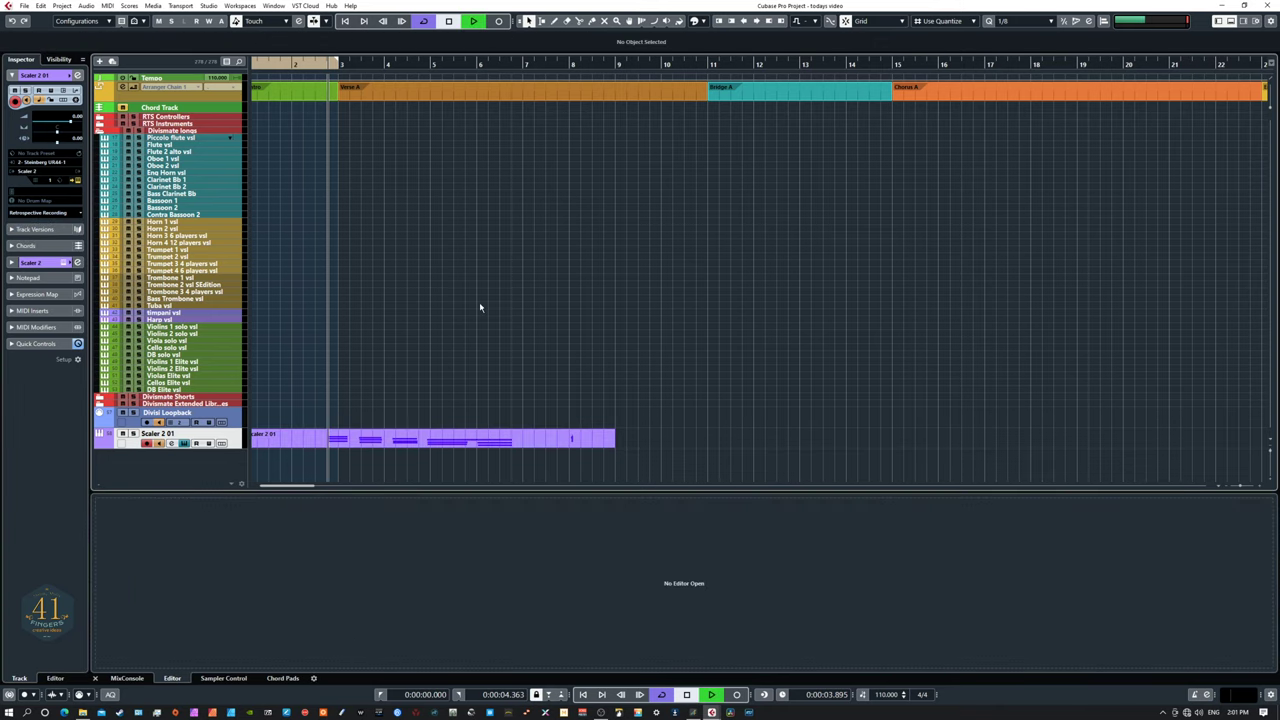
key("space")
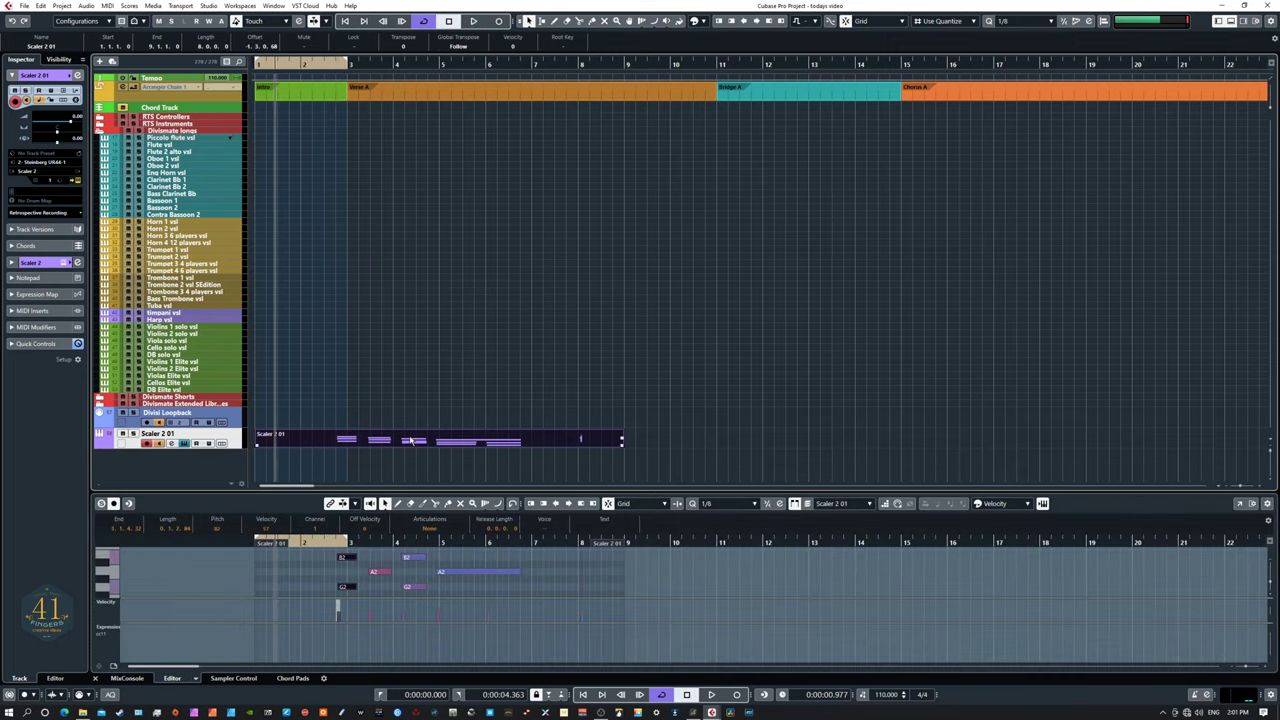
- Set the locators to the Scaler 2 01 part and play it from the project start
key("p")
key("Home")
key("space")
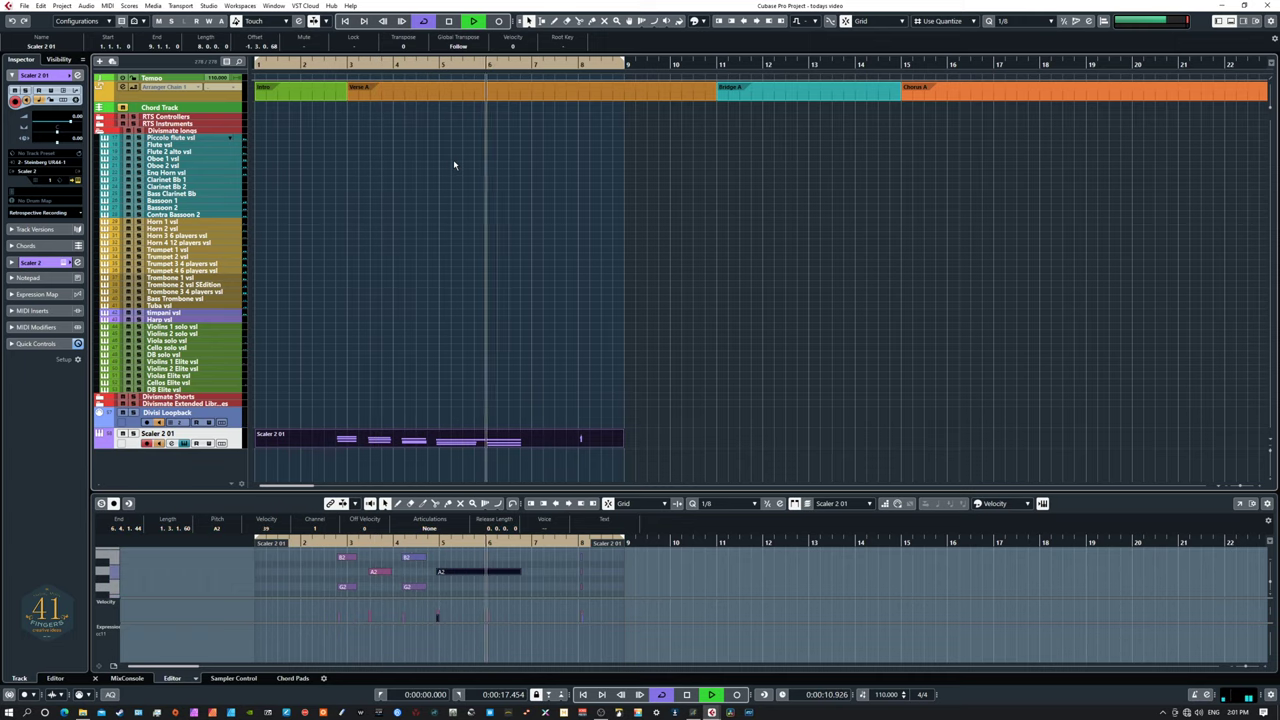
key("space")
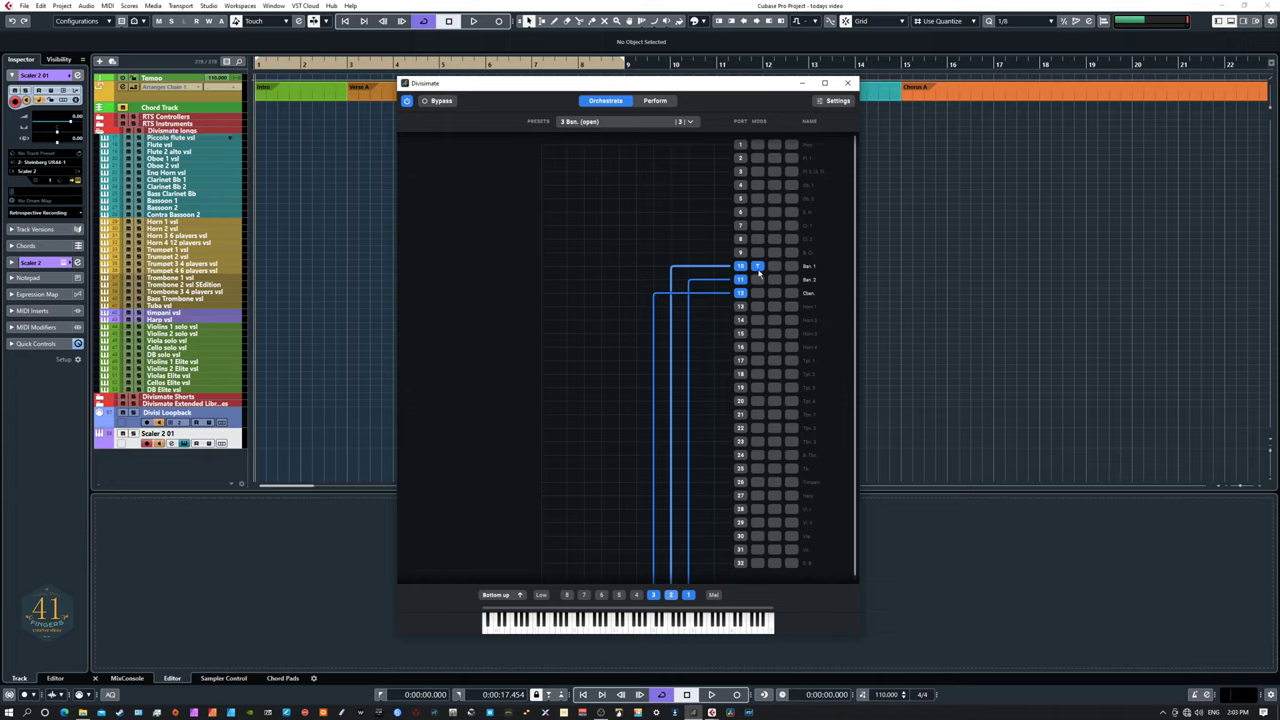
- Examine the Bassoon 1 transposer settings in Divisimate's 3 Bsn. (open) preset and close them
left_click(757, 268)
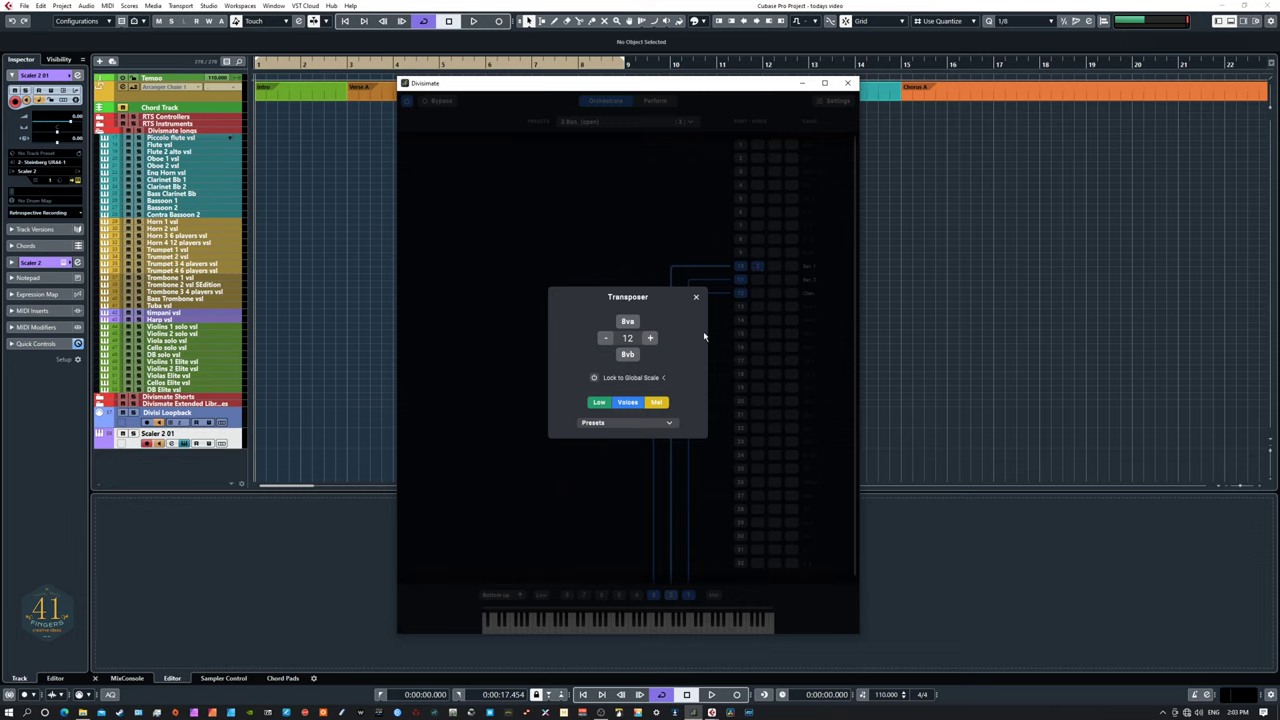
left_click(697, 298)
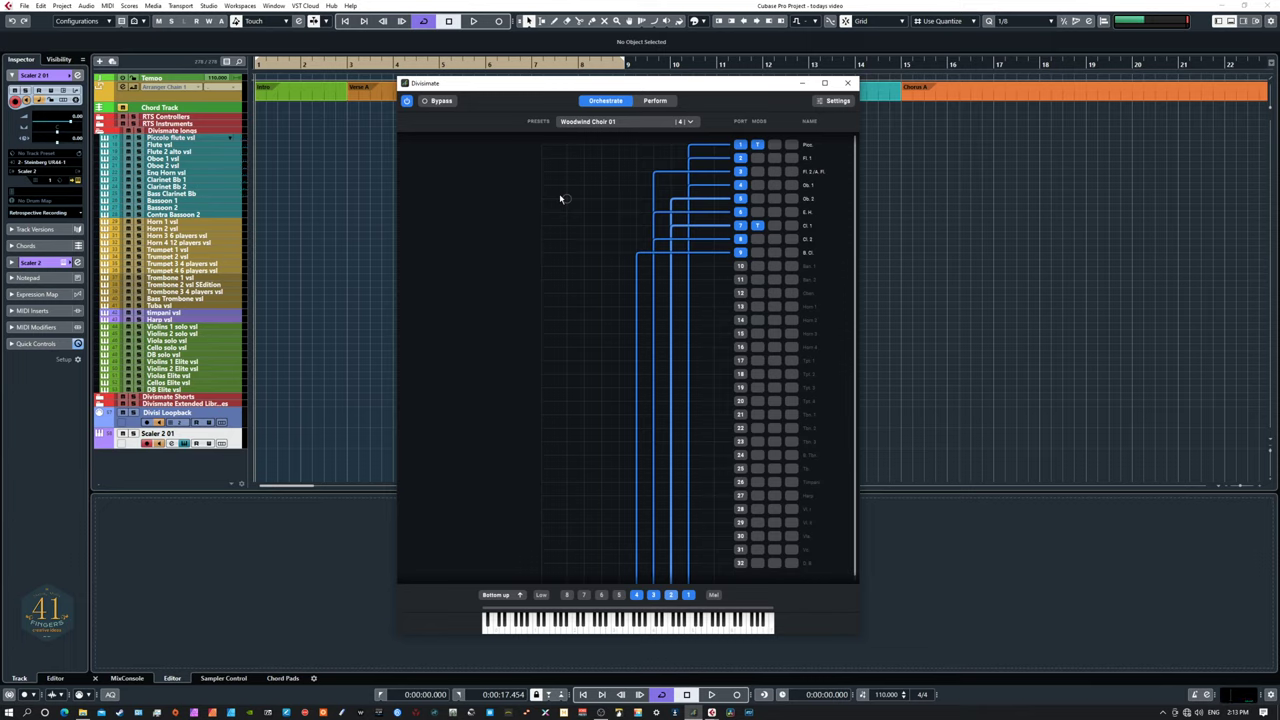
- In Scaler 2, filter the scales by root note A and load the listed scale
left_click(269, 502)
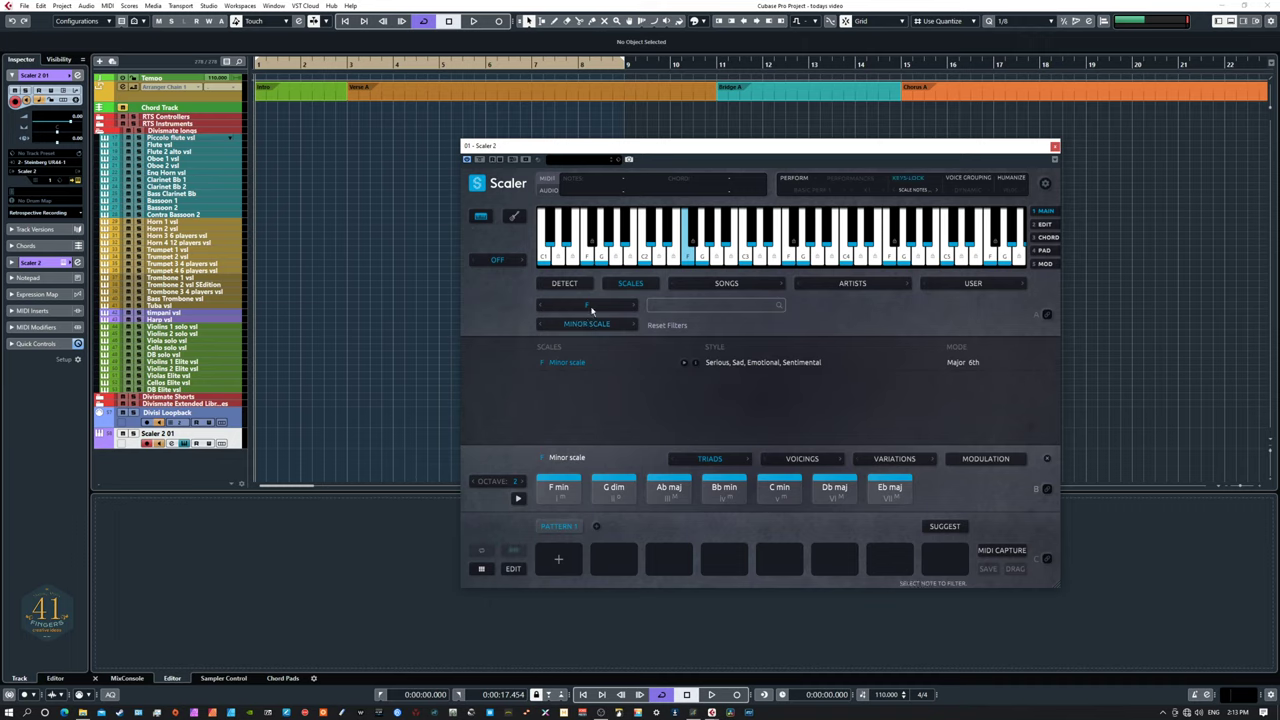
left_click(591, 309)
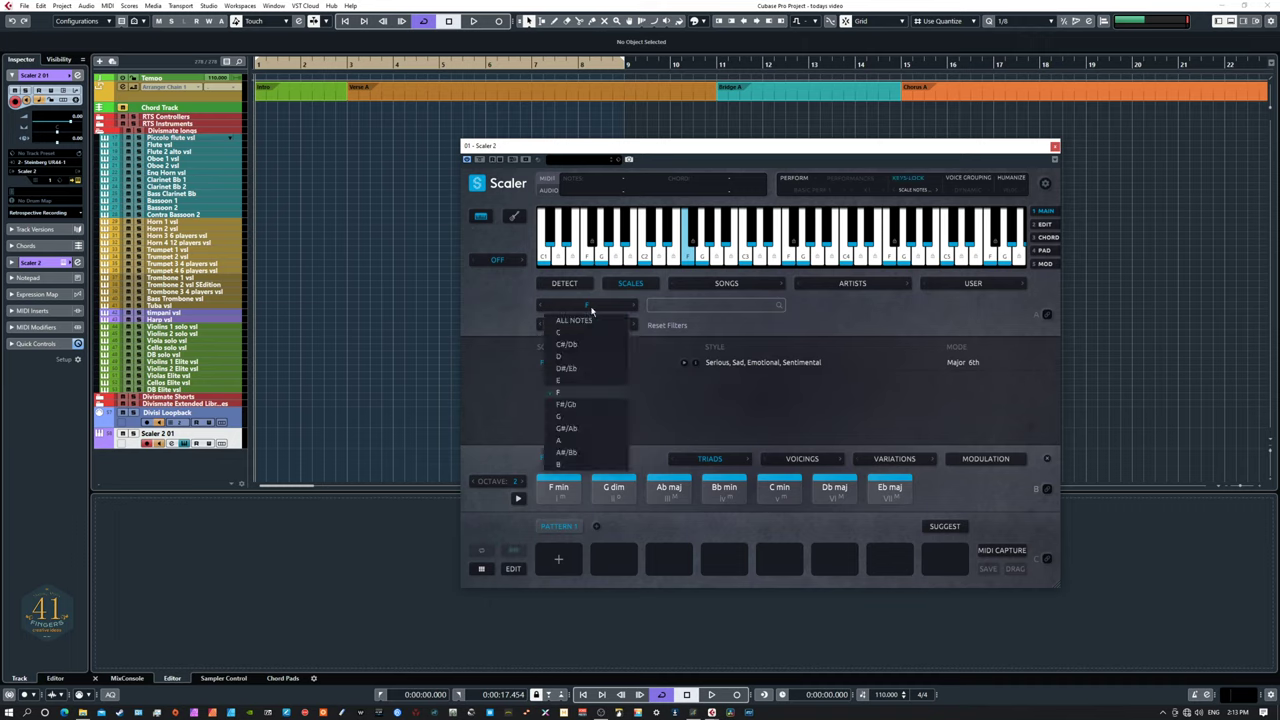
left_click(568, 440)
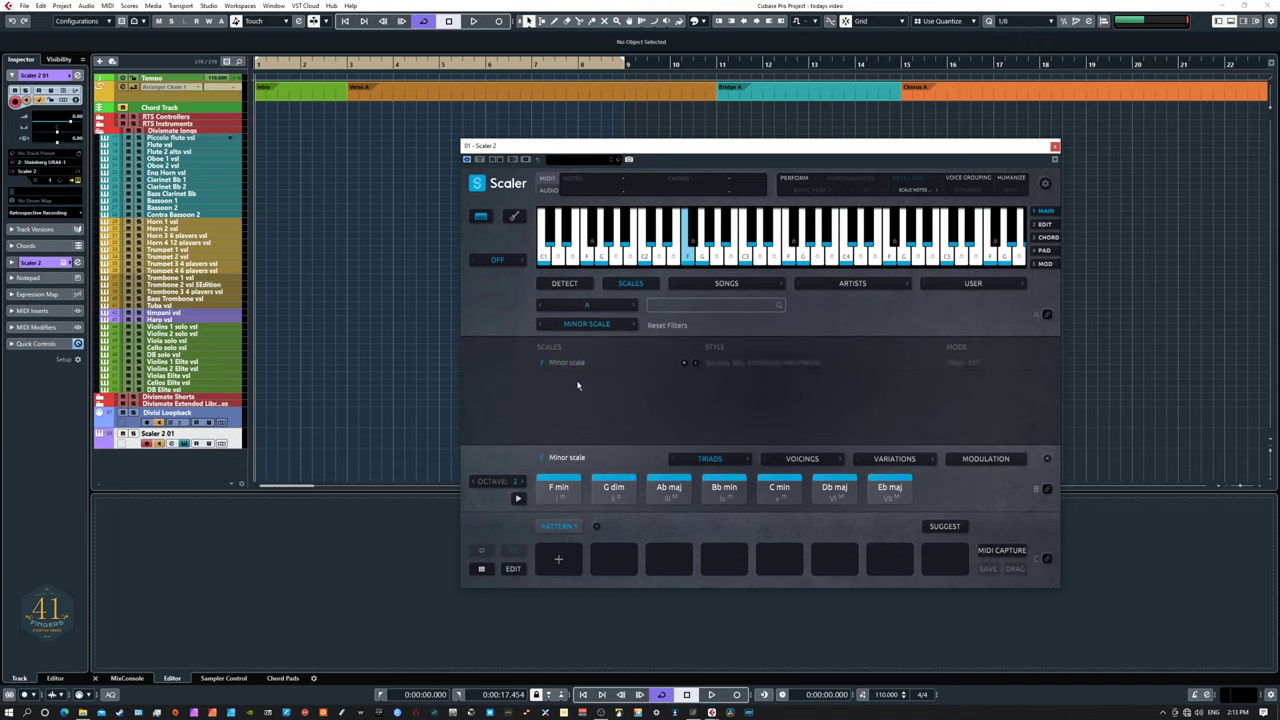
left_click(577, 325)
left_click(582, 264)
left_click(566, 364)
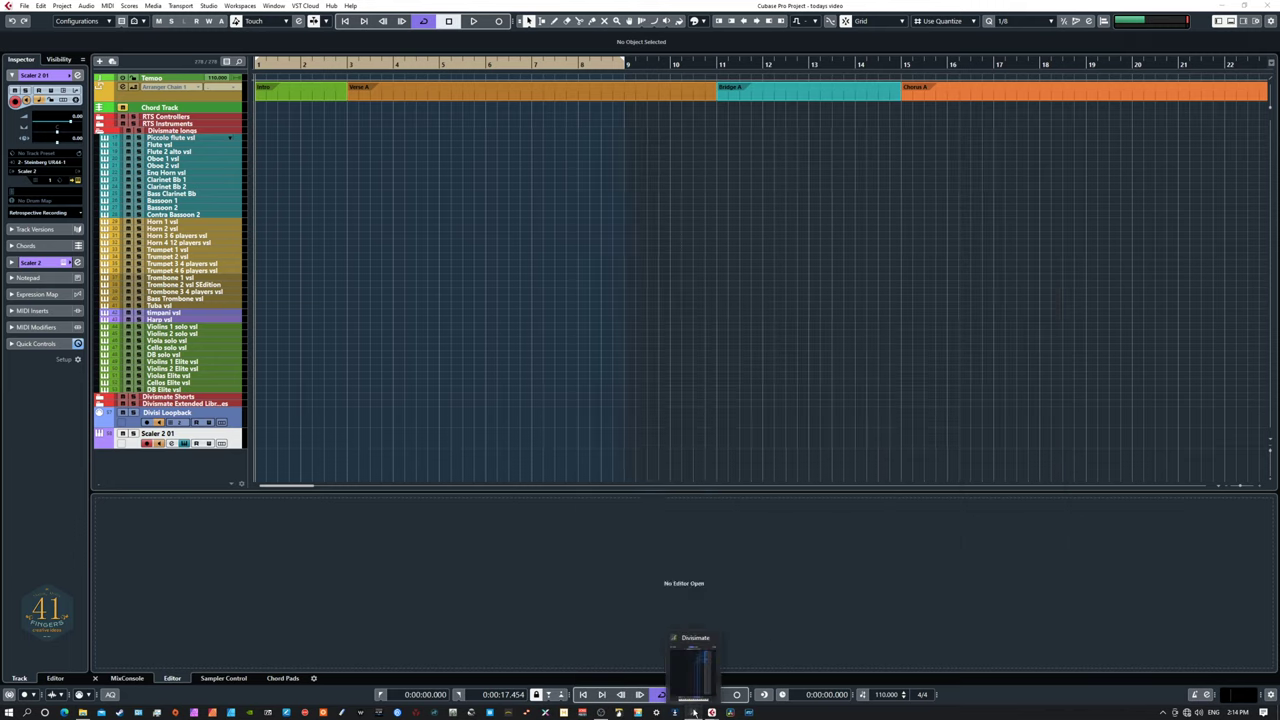
- Play back the Scaler 2 01 part in Cubase with Divisimate's Strings (quintet) preset loaded, and switch back to Divisimate
left_click(693, 682)
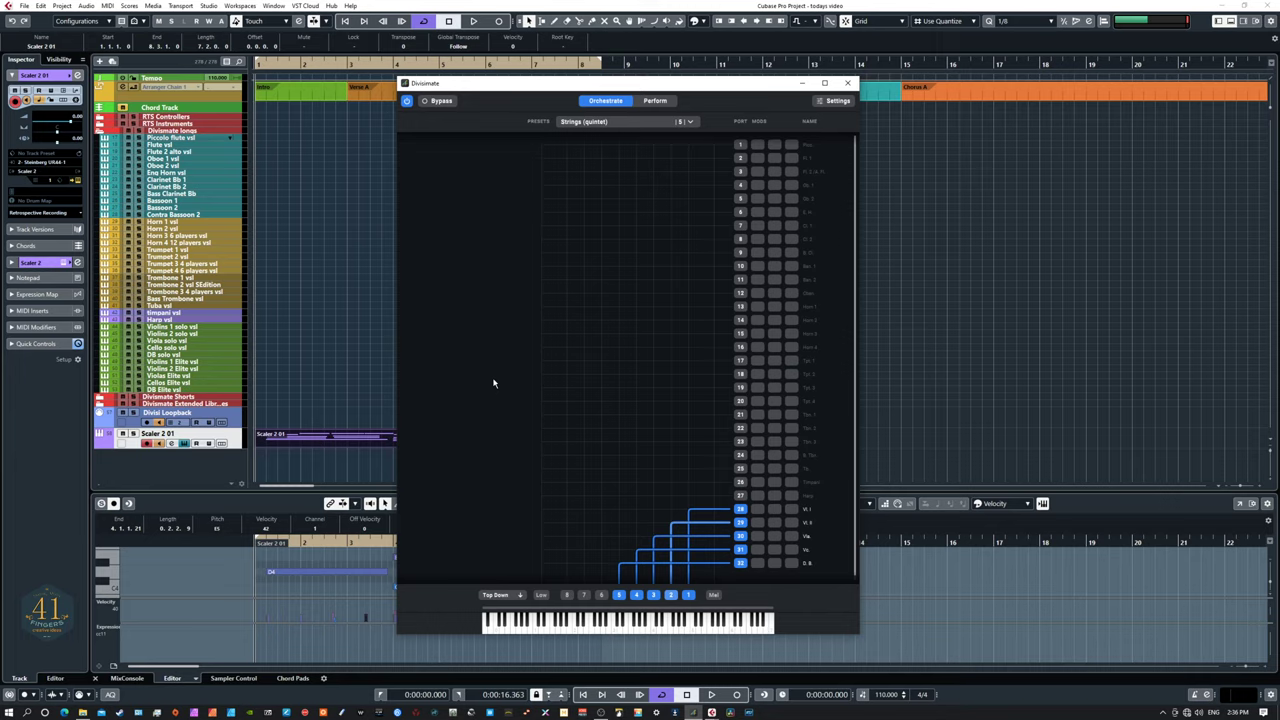
left_click(127, 516)
key("space")
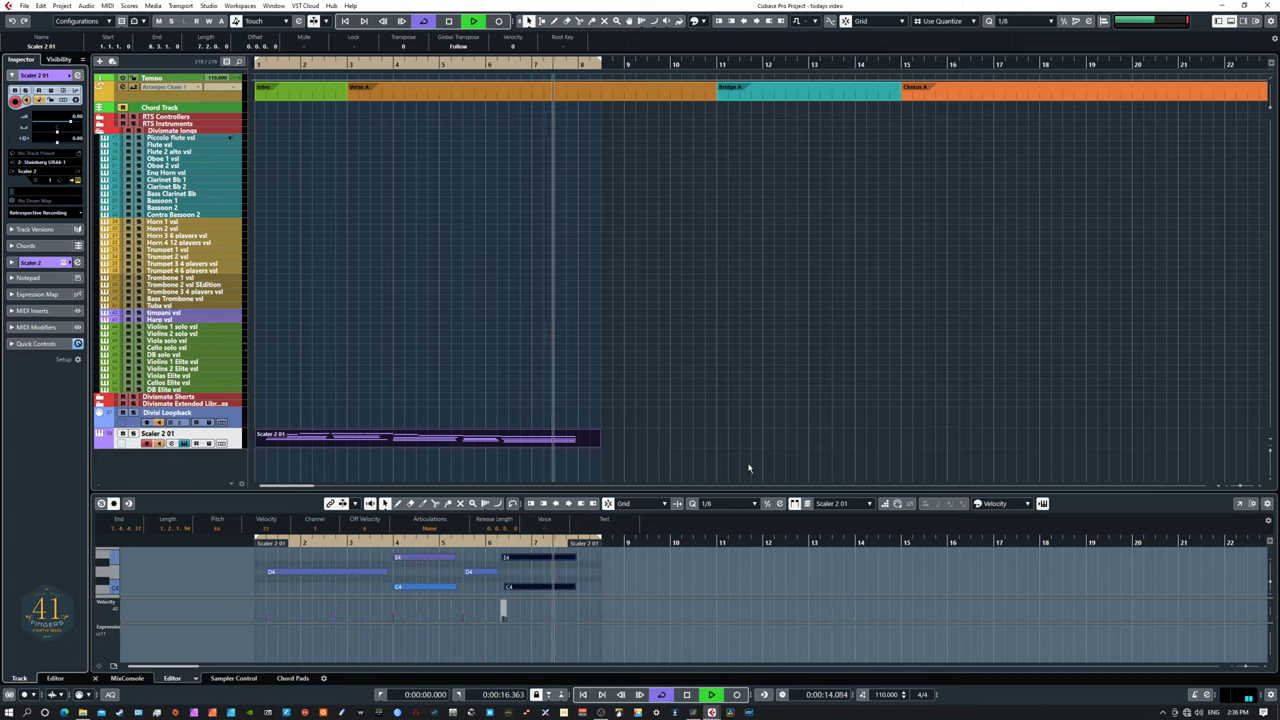
key("space")
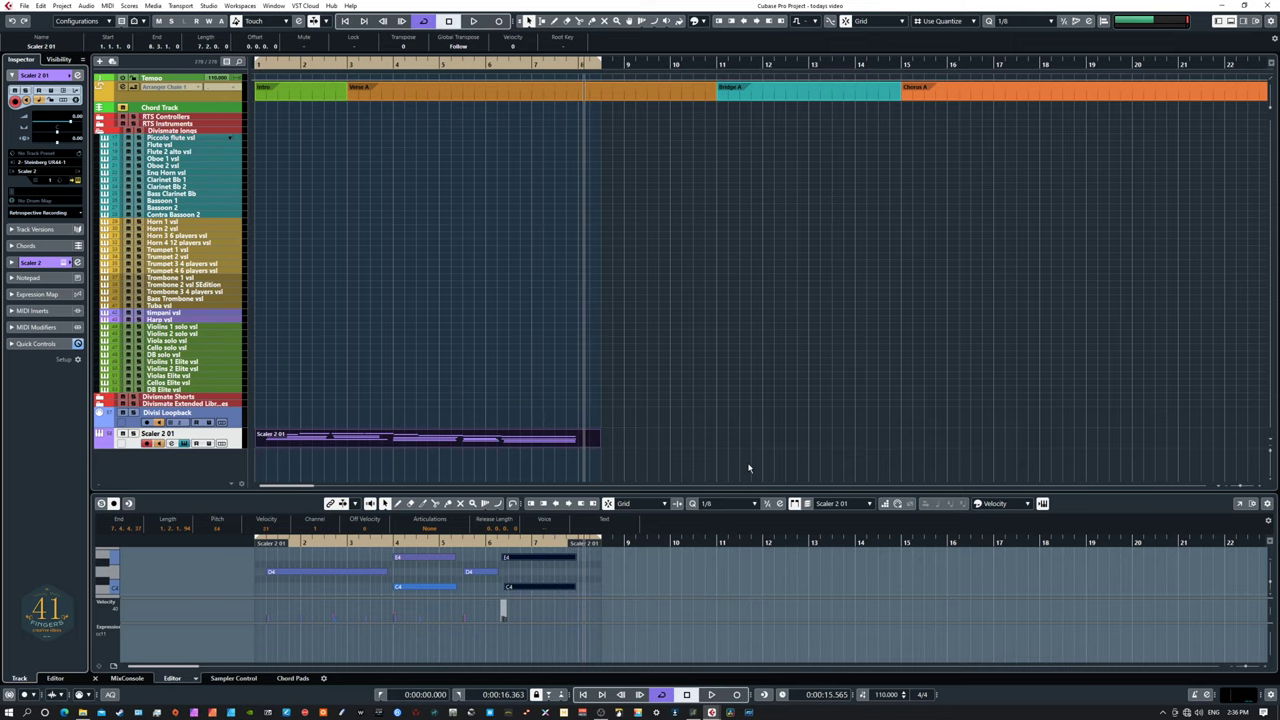
key("alt+Tab")
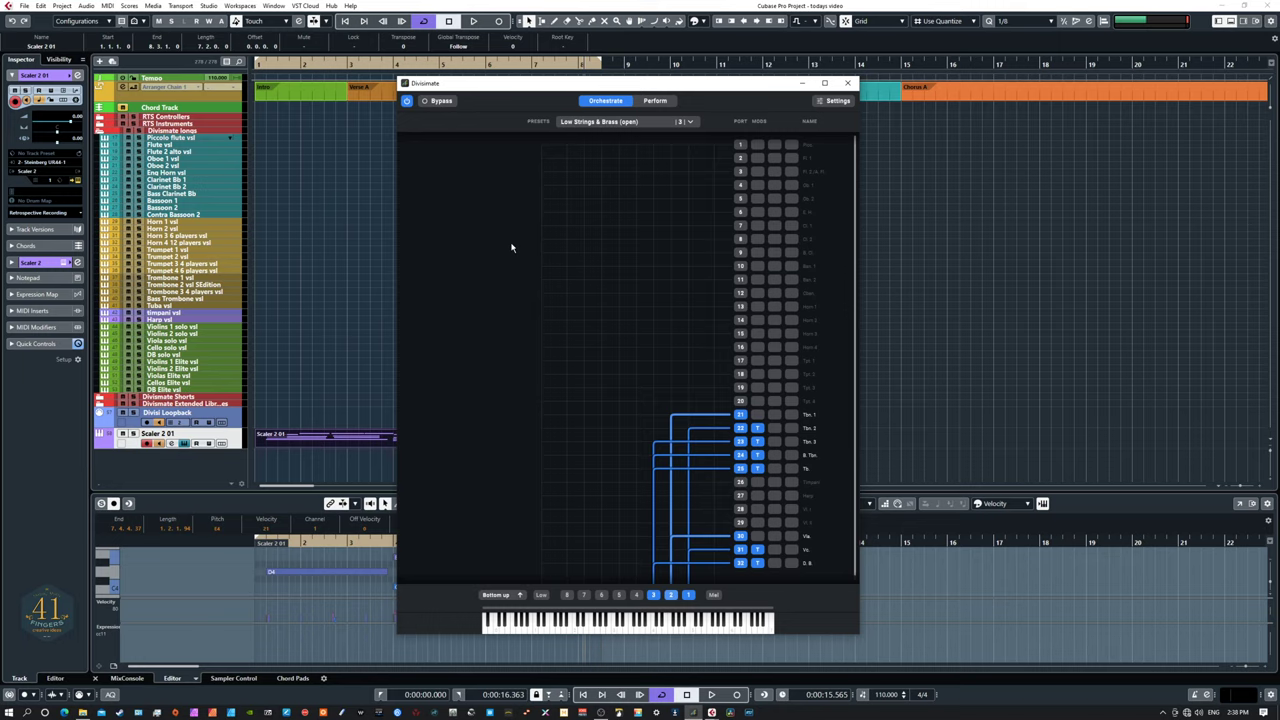
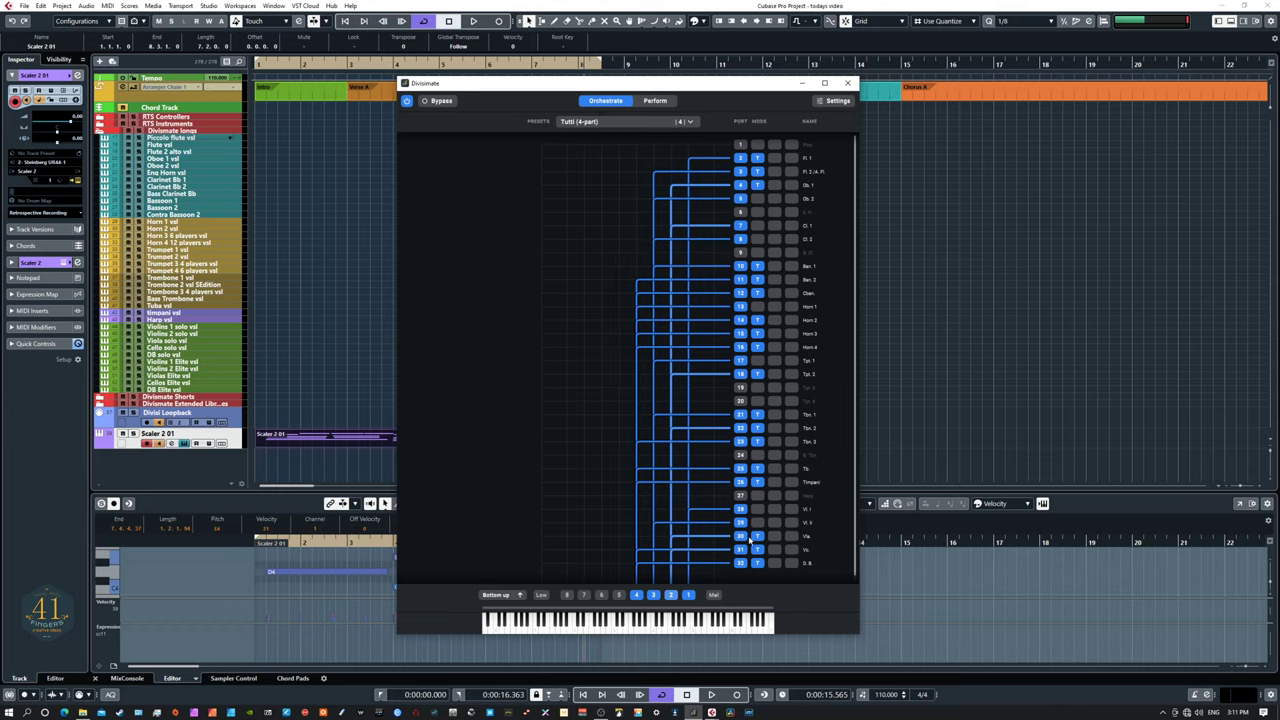
- In the Tutti (4-part) preset, enable voices 5 and 6, and route voice 5 to Tpt. 3 and Tb. and the melody voice to bass clarinet
left_click(618, 595)
left_click(601, 595)
left_click(622, 389)
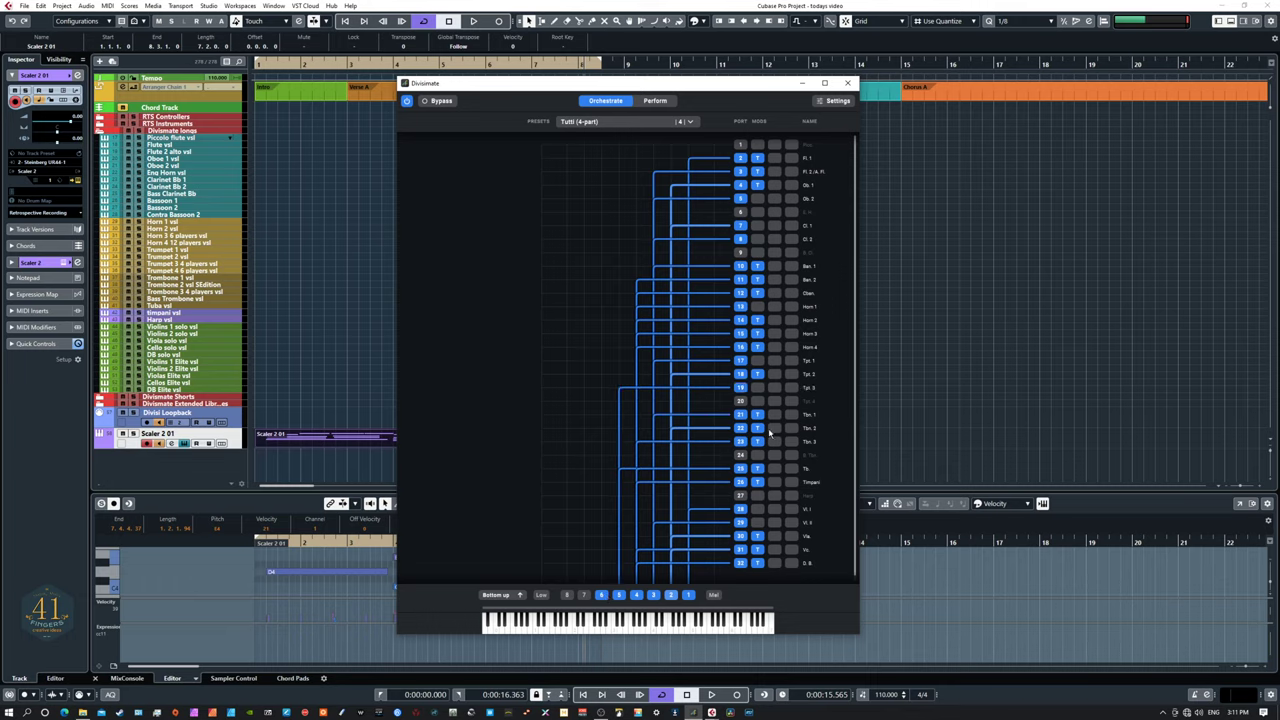
left_click(708, 253)
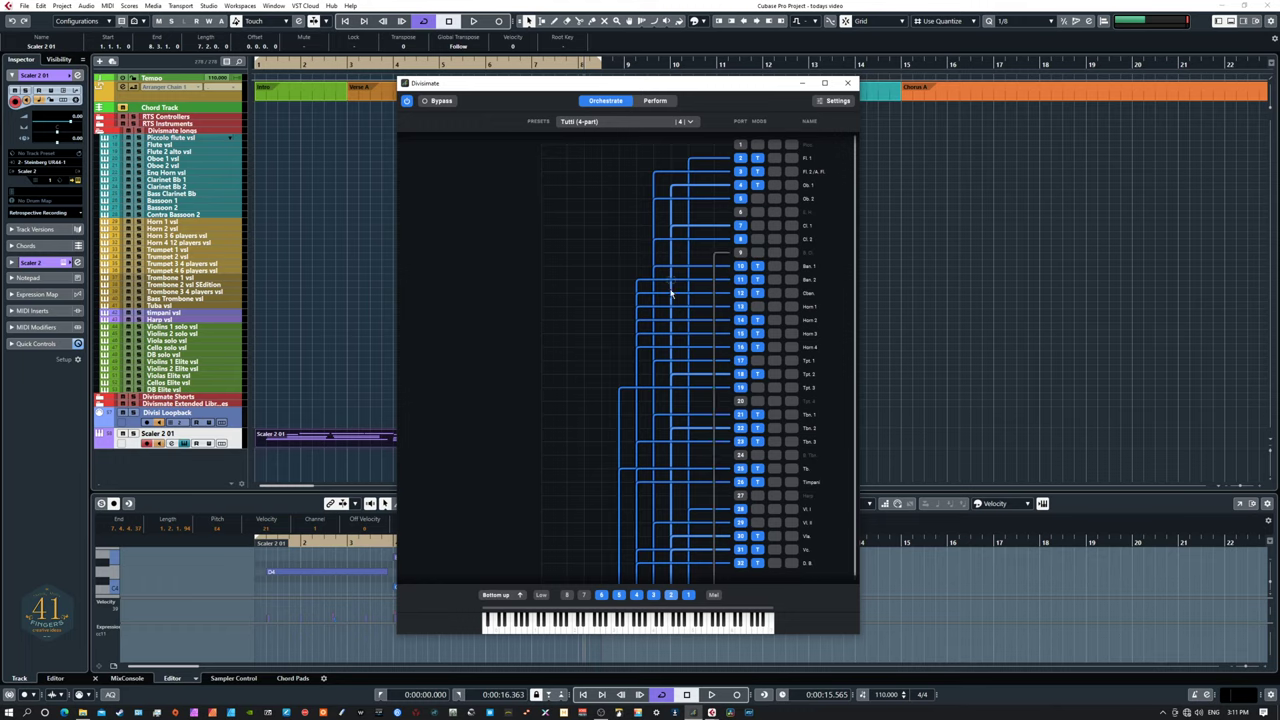
- Lock the Bassoon 1 transposer to the global scale and close its settings
left_click(757, 268)
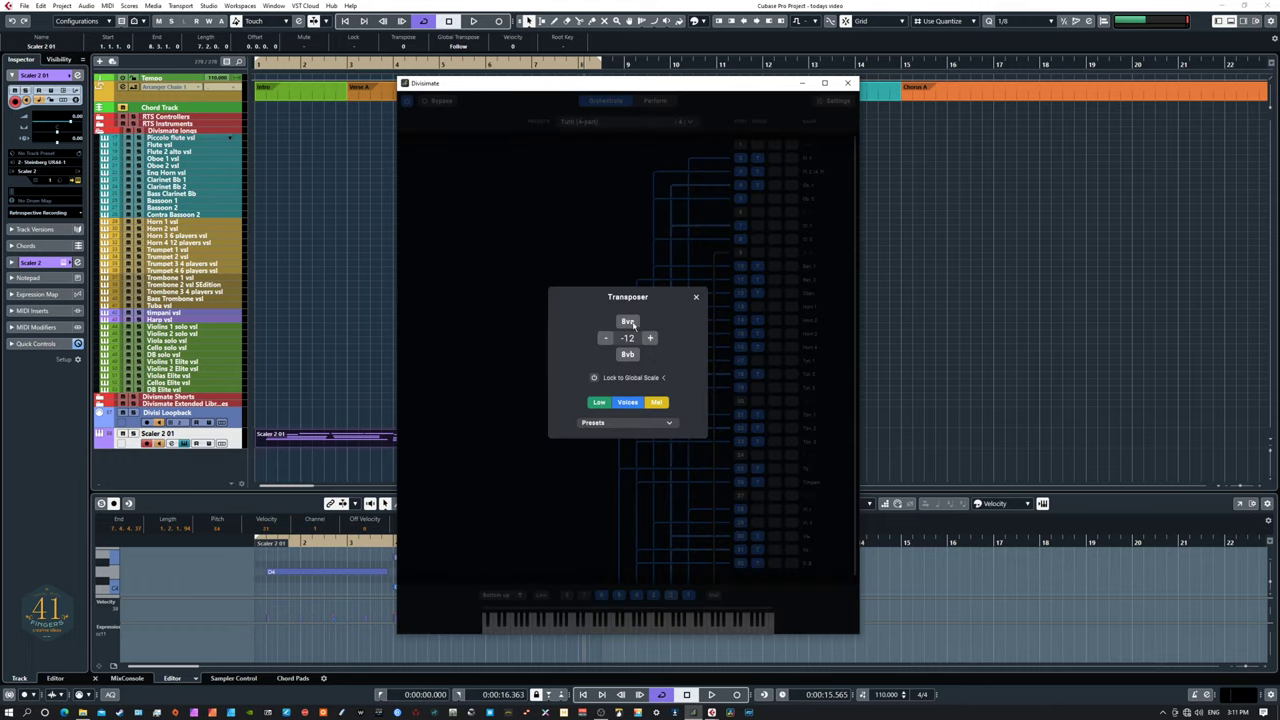
left_click(594, 377)
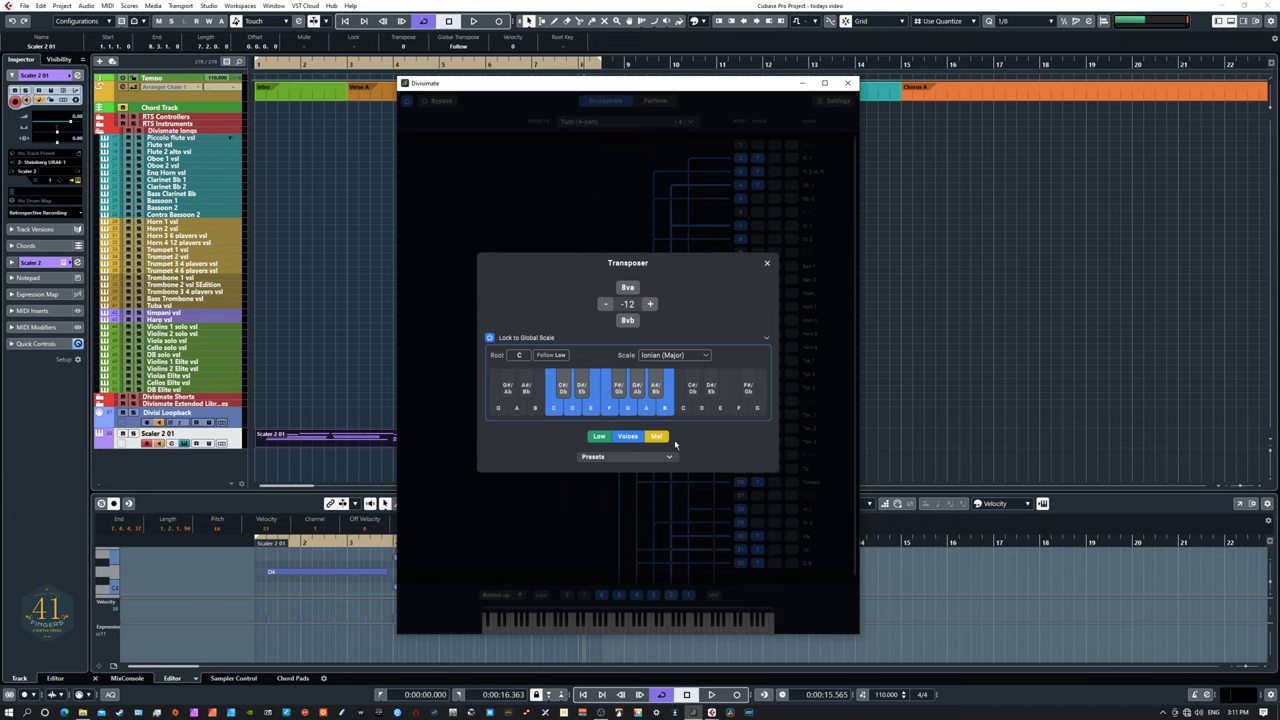
left_click(767, 264)
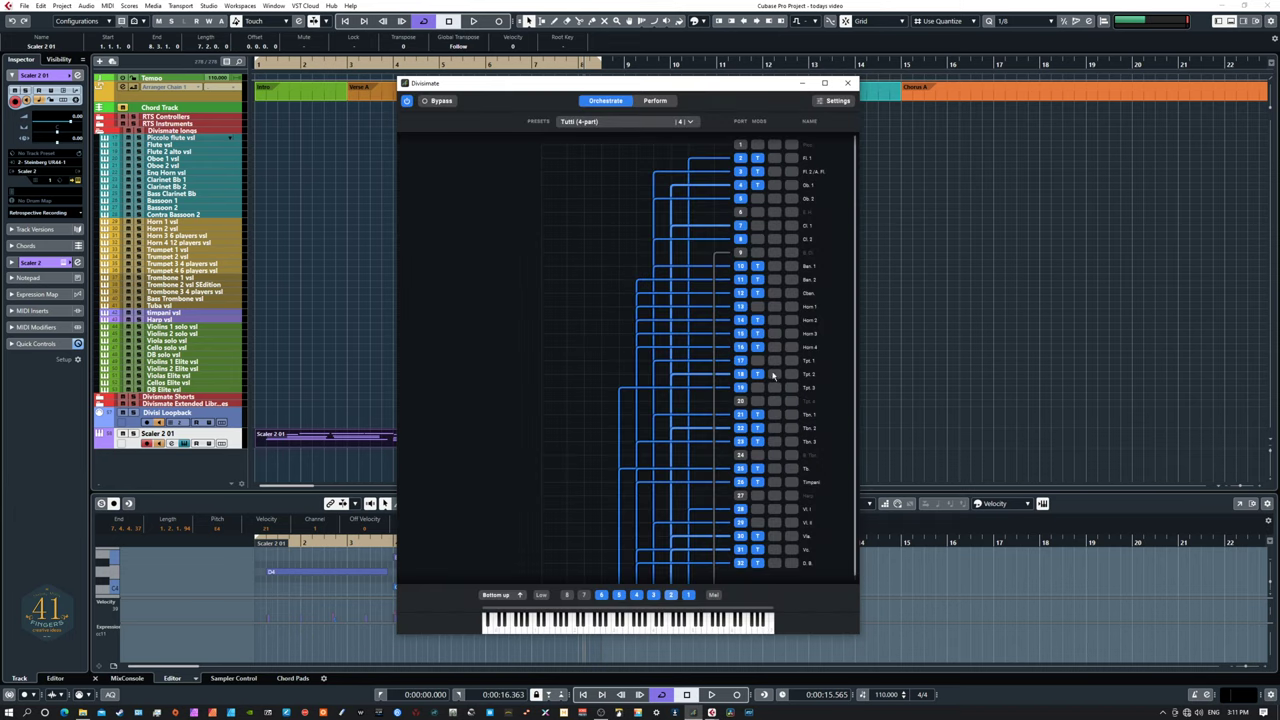
- Enable the melody voice and raise the lower limit of its key range to the upper part of the keyboard
left_click(714, 595)
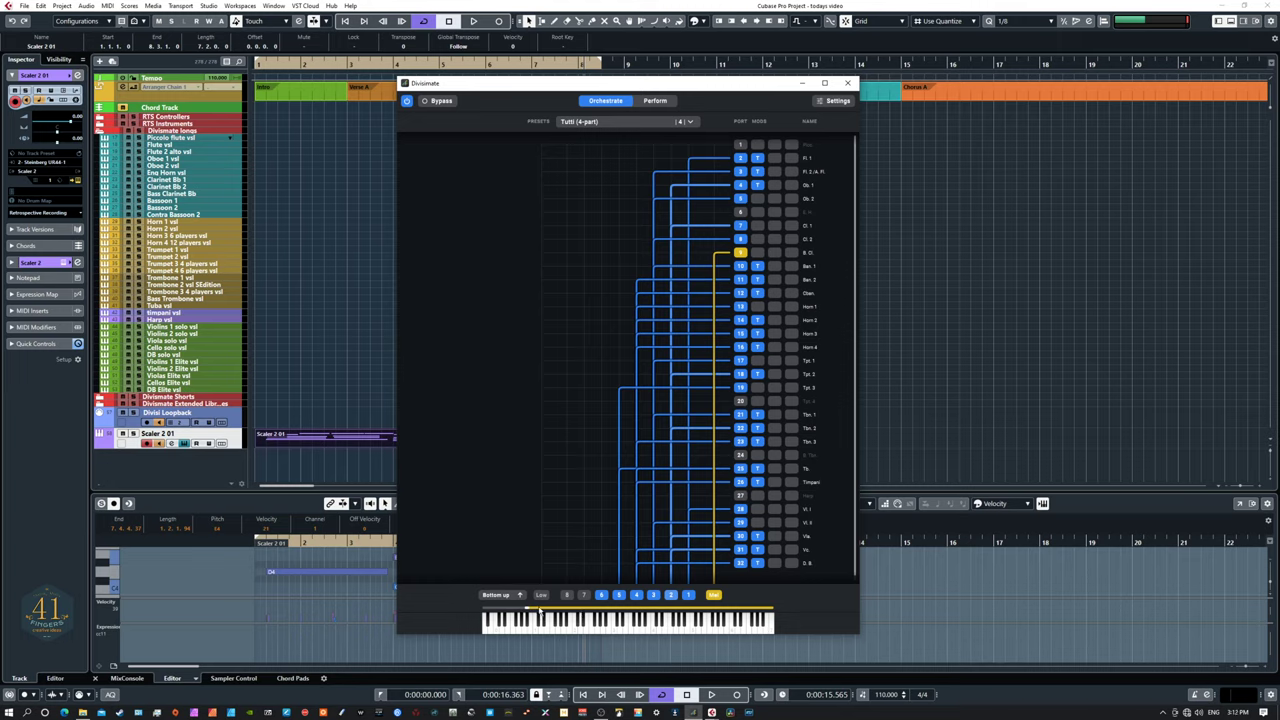
left_click_drag(527, 614, 674, 618)
left_click(733, 622)
- Look at the voice order options, enable the Low voice, and extend its key range further up the lower keyboard
left_click(511, 595)
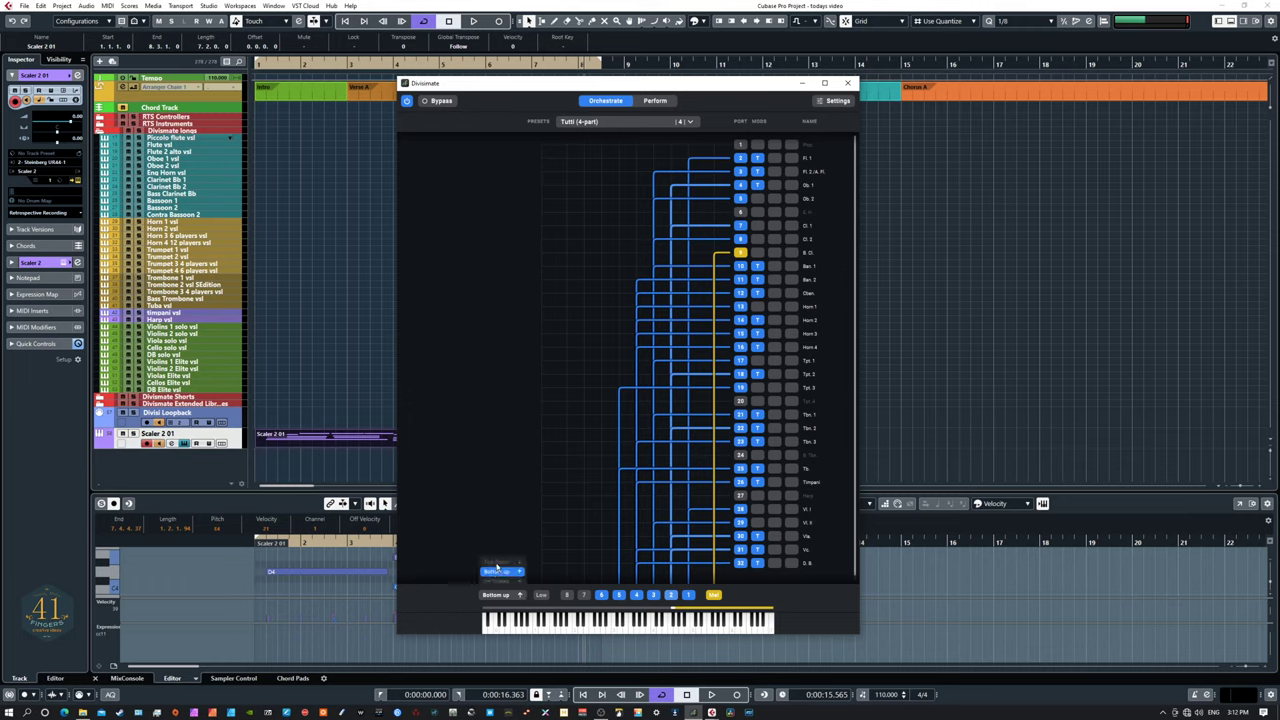
left_click(540, 595)
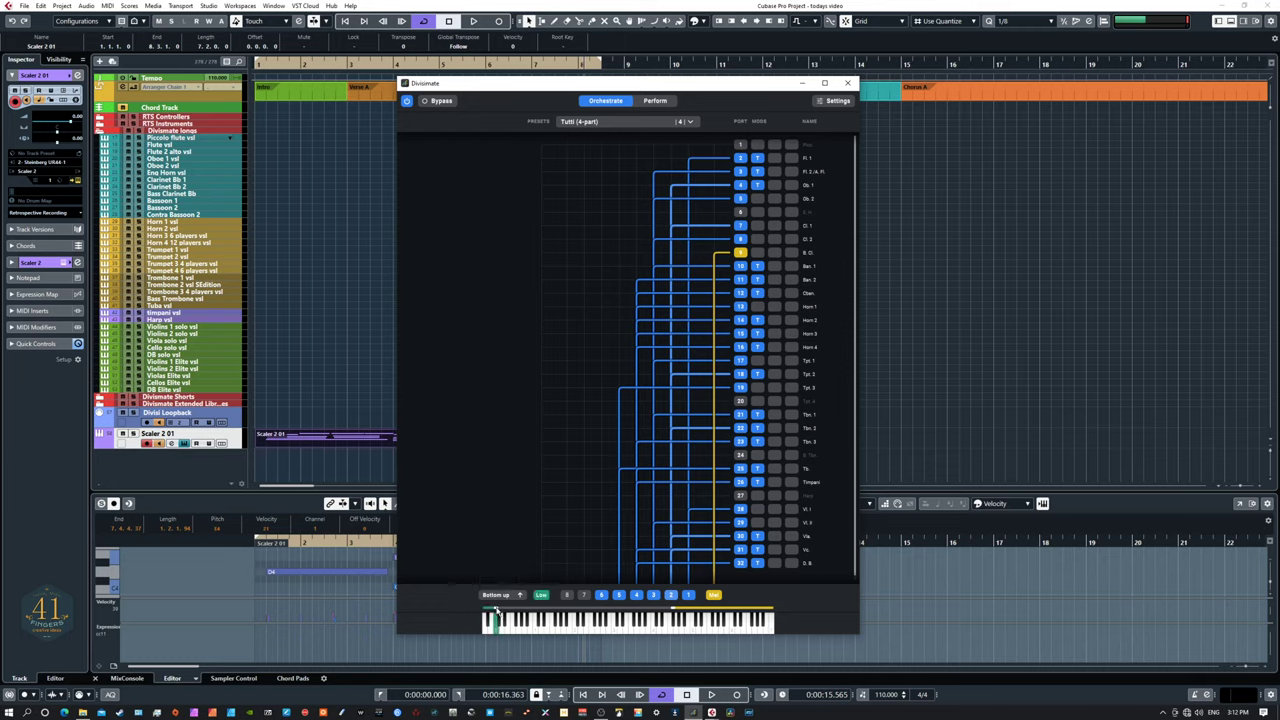
left_click_drag(497, 612, 553, 614)
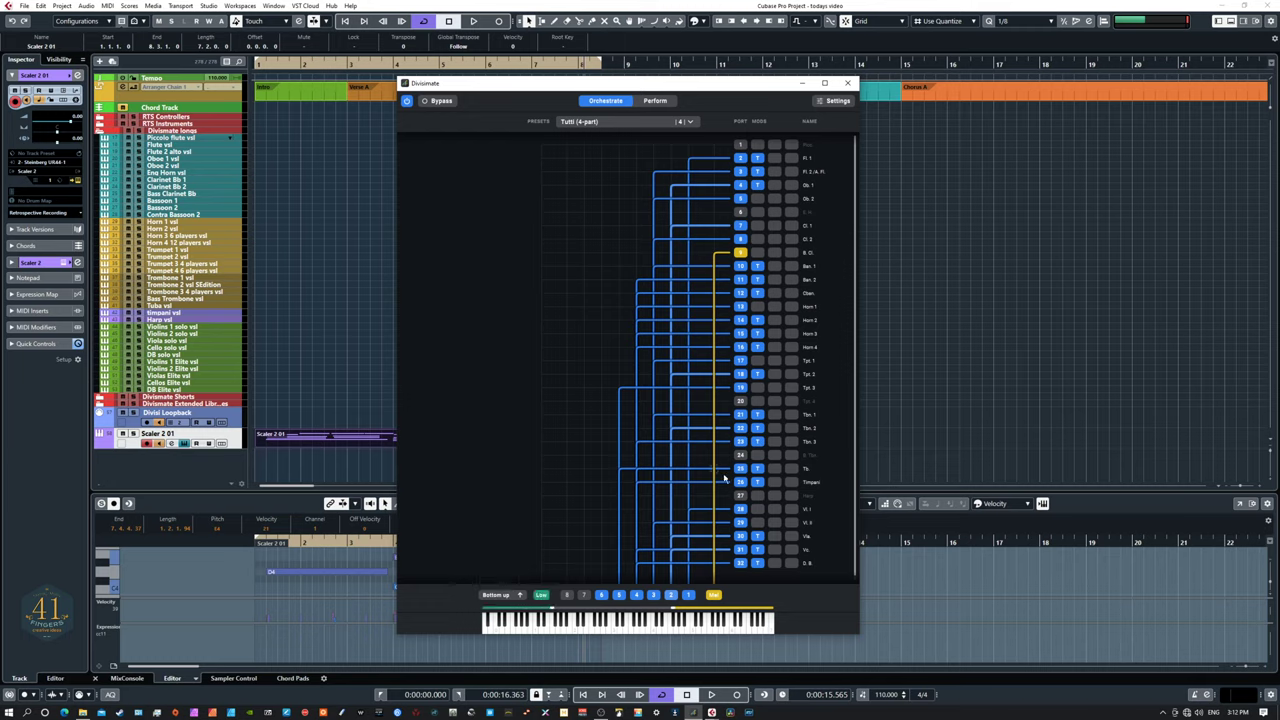